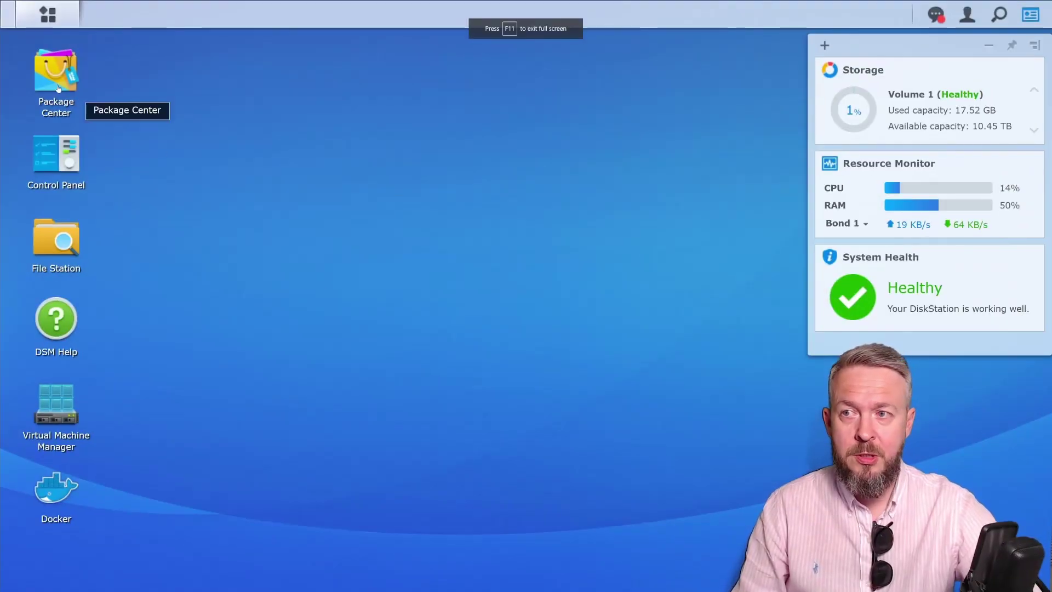
Install Synology Chat Server from Package Center, accepting its Python3, Node.js and Application Service dependencies.
left_click(57, 85)
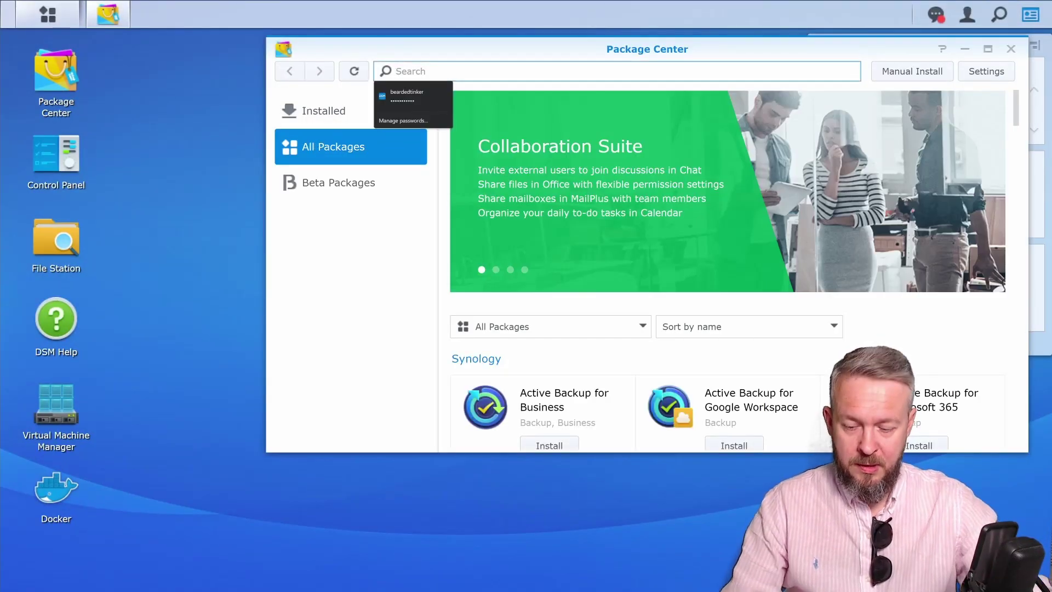
type("chat")
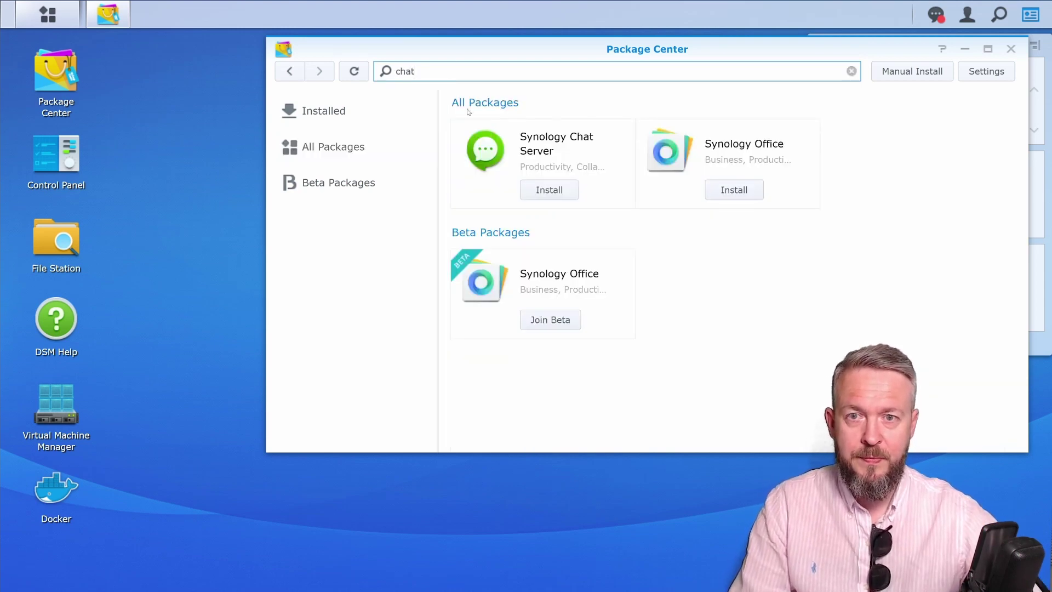
left_click(549, 190)
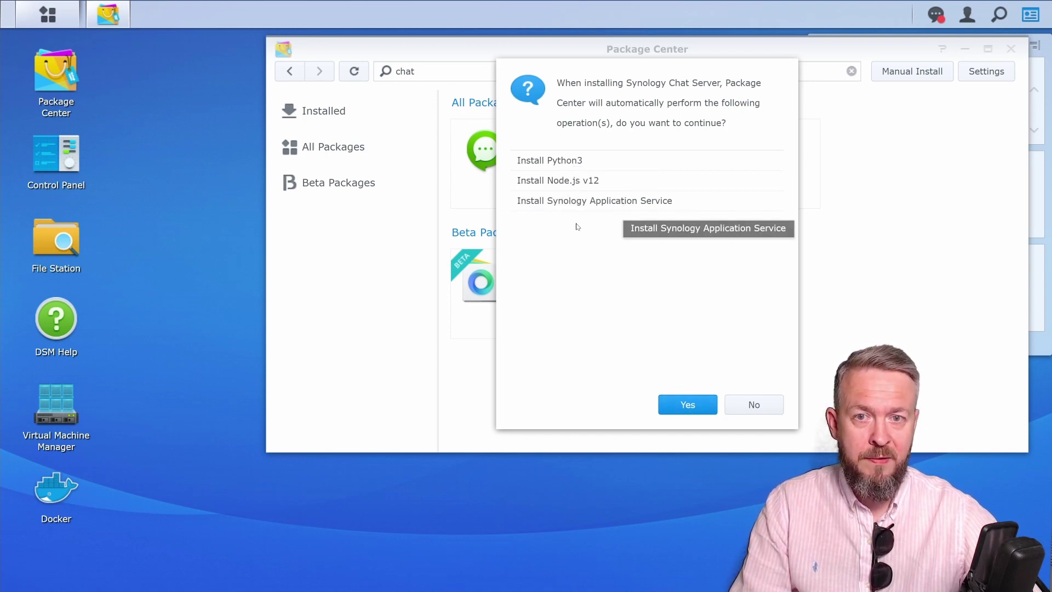
left_click(682, 403)
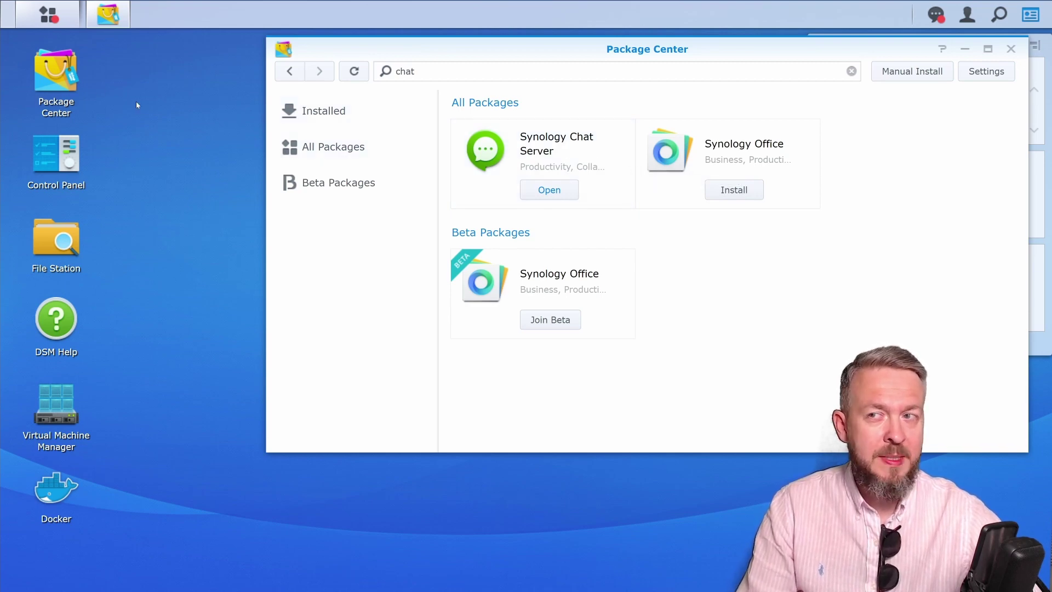
Launch Synology Chat Admin Console from the DSM main menu.
left_click(43, 21)
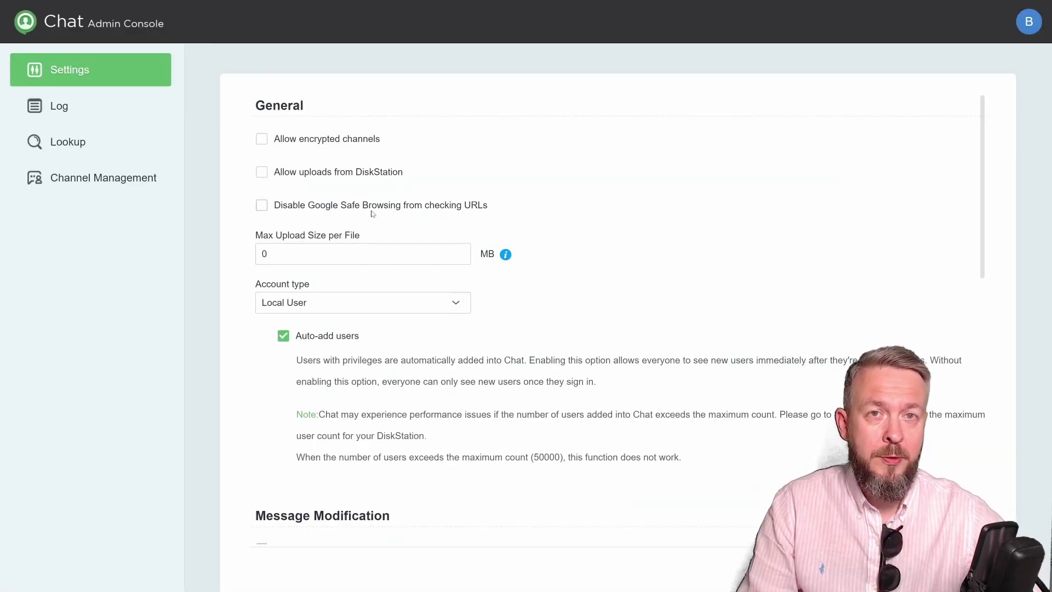
Enable 'Allow uploads from DiskStation' and disable Google Safe Browsing URL checks, keeping Local User accounts.
scroll(393, 200, "down", 10)
scroll(404, 209, "up", 10)
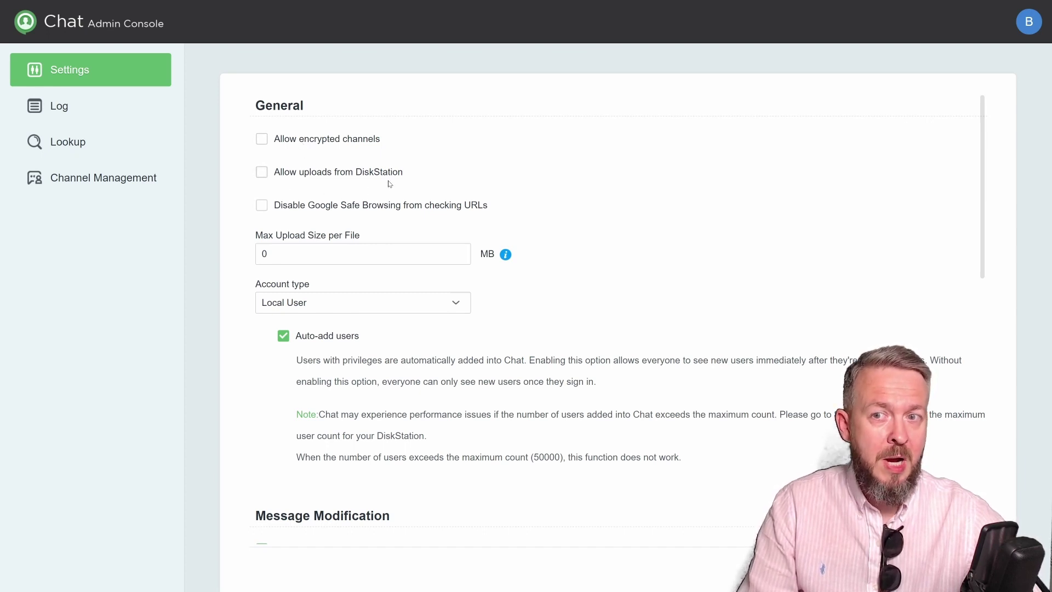
left_click(262, 173)
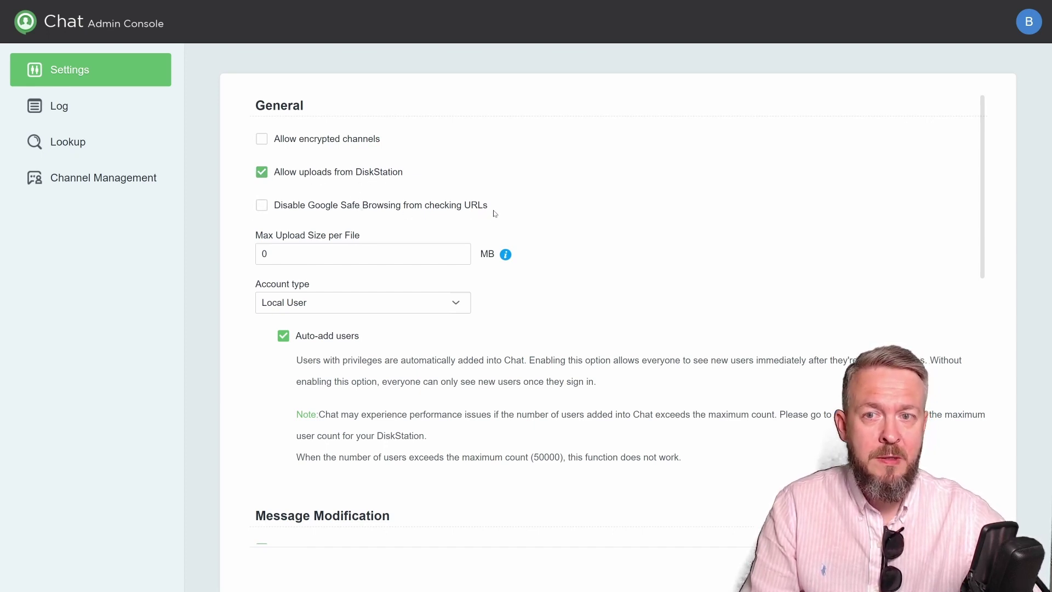
left_click(262, 205)
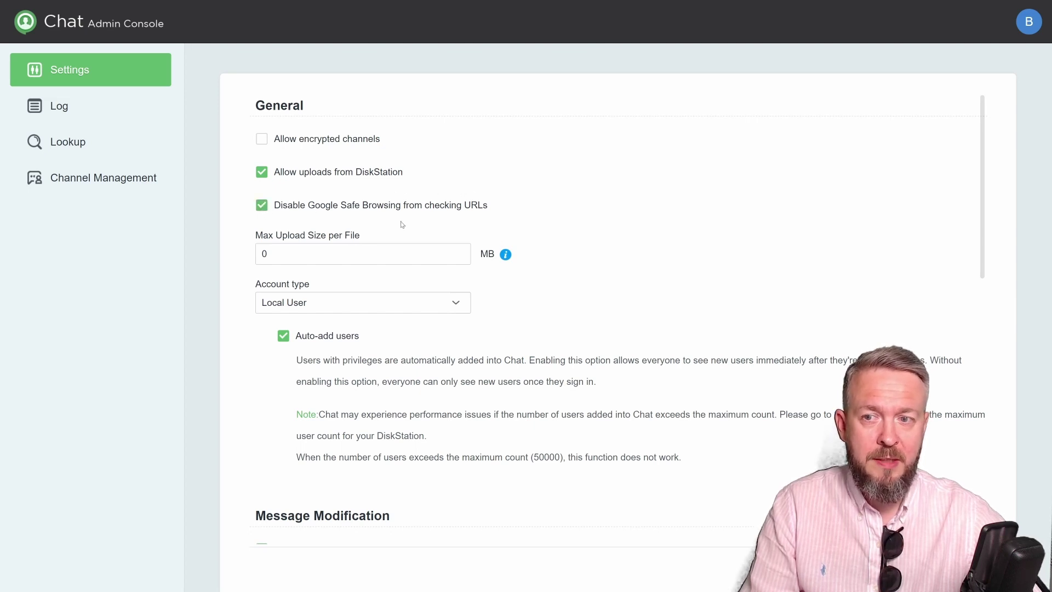
left_click(364, 304)
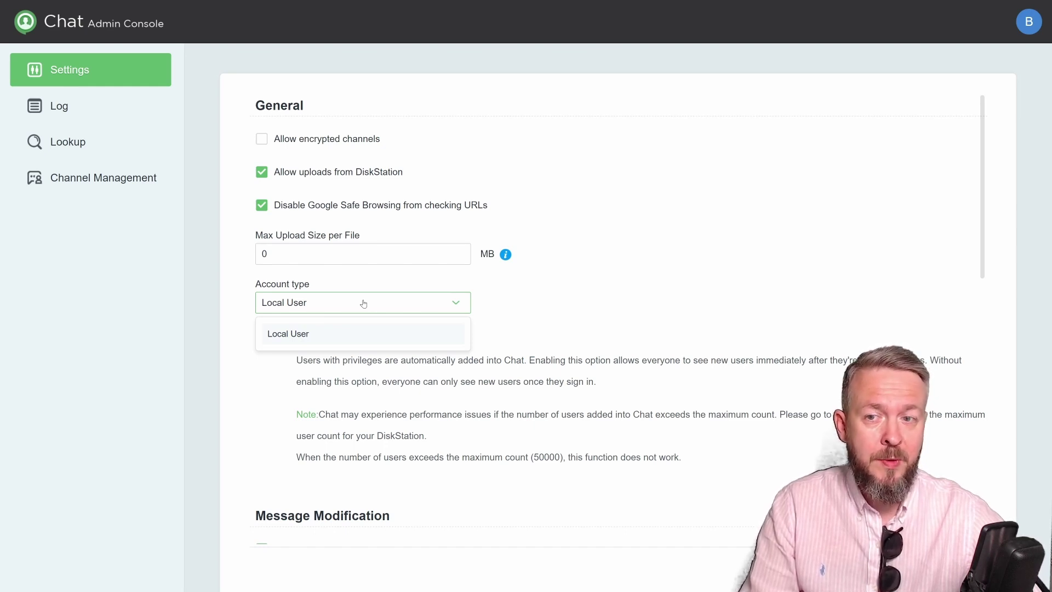
left_click(364, 304)
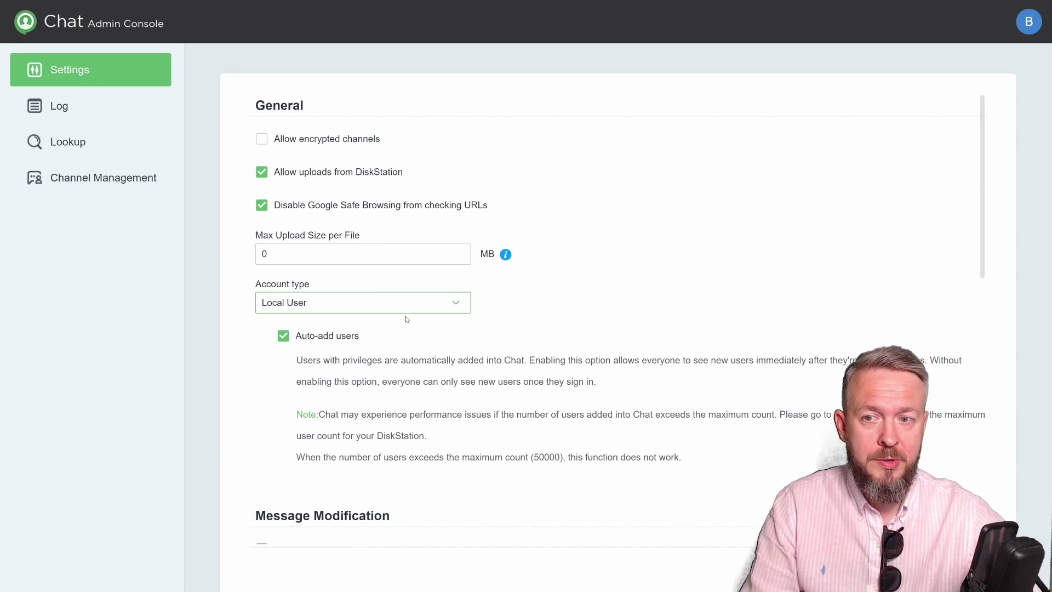
scroll(405, 329, "down", 2)
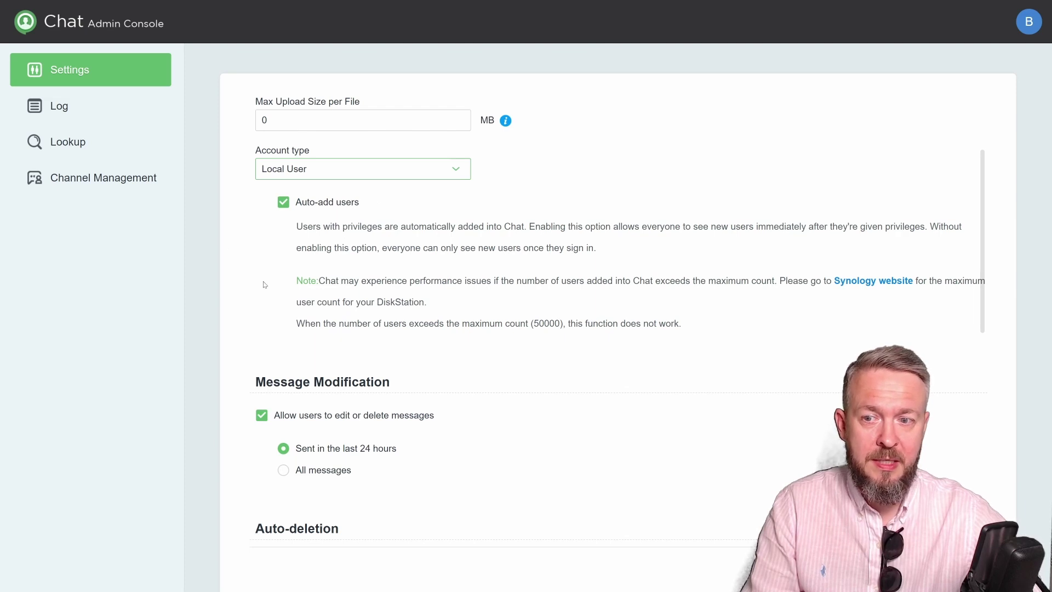
Tick 'Use nickname instead of username in push notifications' further down the settings.
scroll(263, 284, "down", 5)
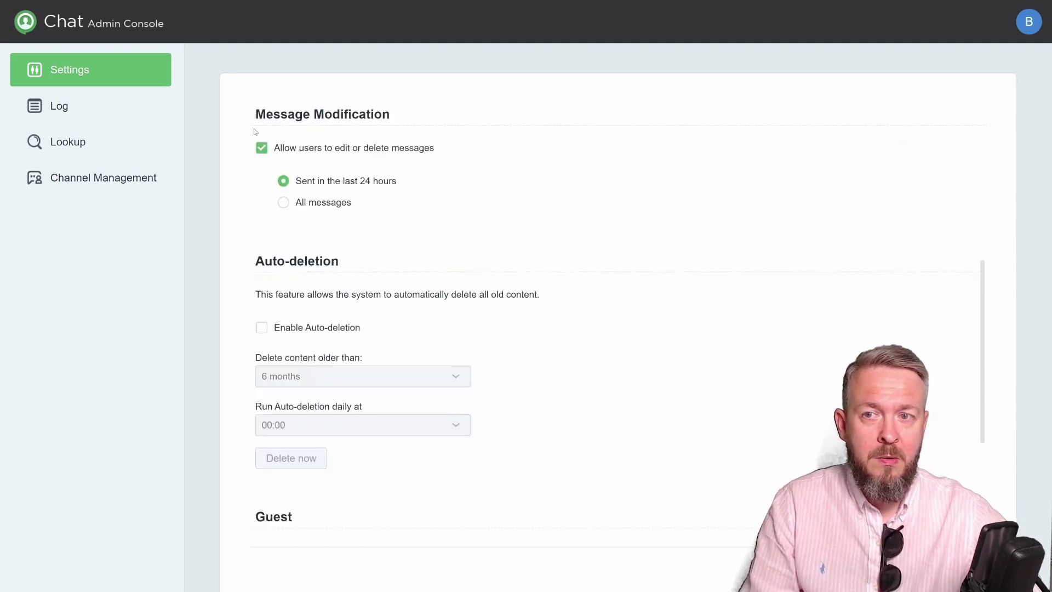
scroll(265, 316, "down", 2)
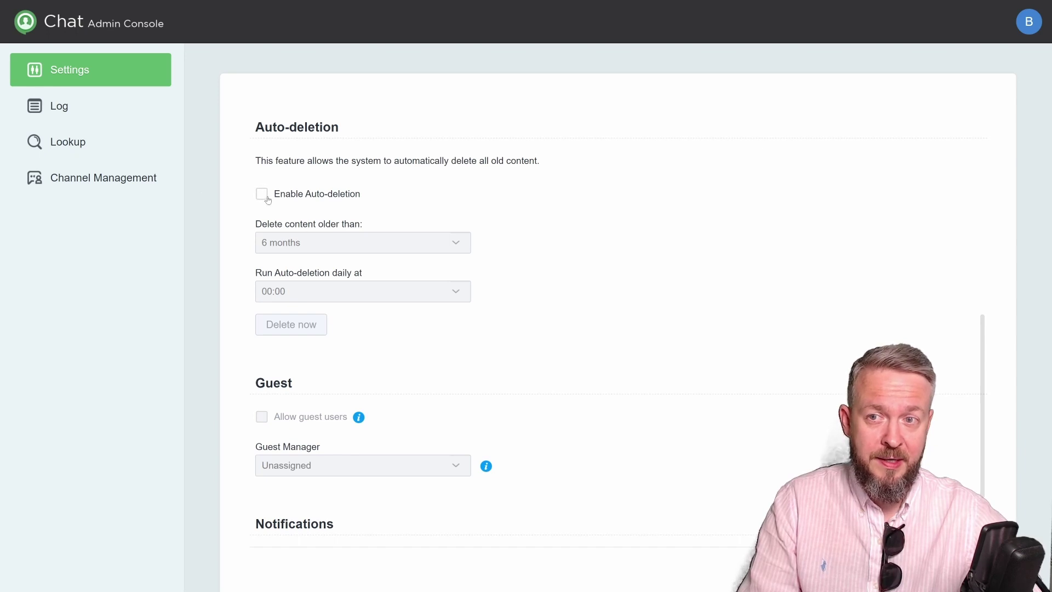
scroll(329, 420, "down", 2)
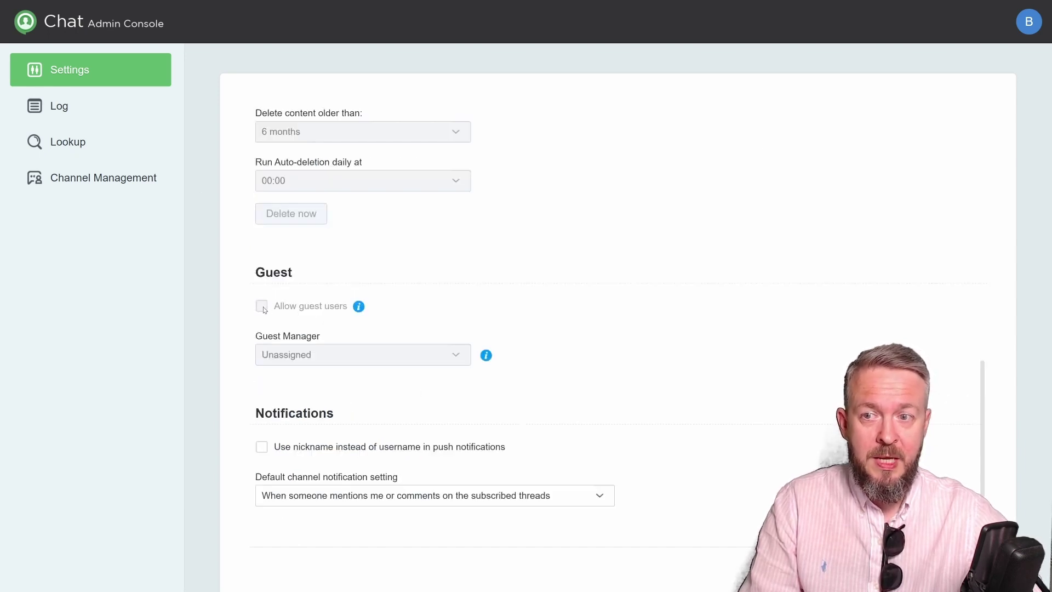
mouse_move(359, 310)
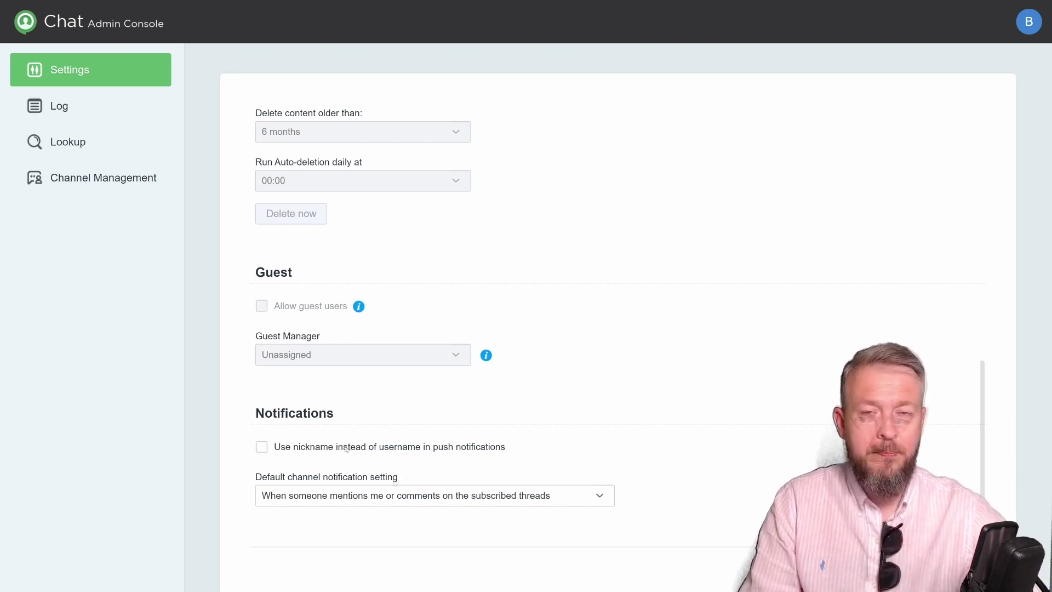
left_click(478, 452)
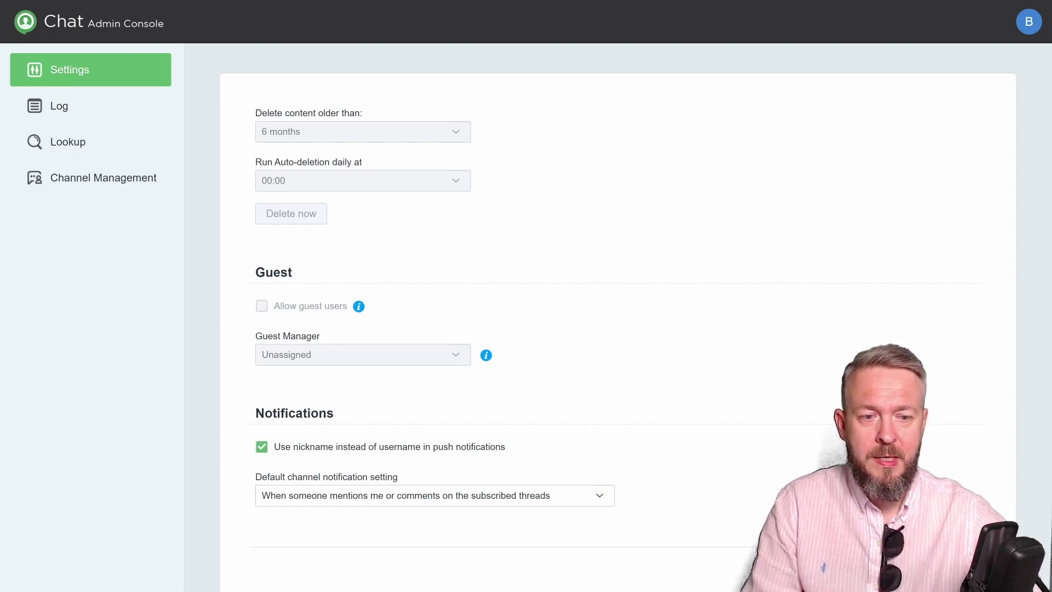
Browse the Log and Lookup pages, then list System and Private channels in Channel Management.
left_click(74, 103)
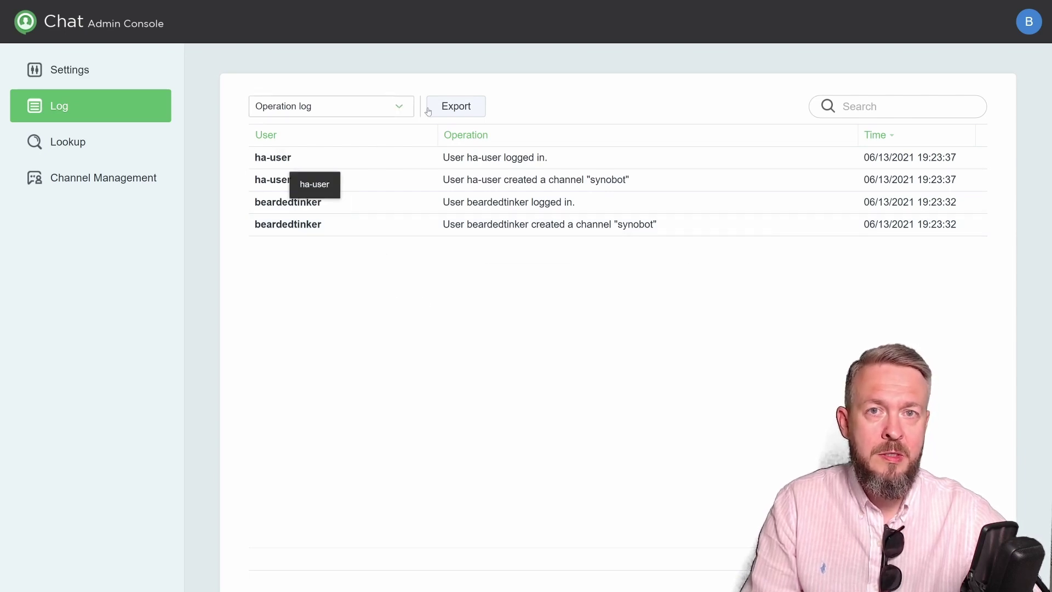
left_click(76, 142)
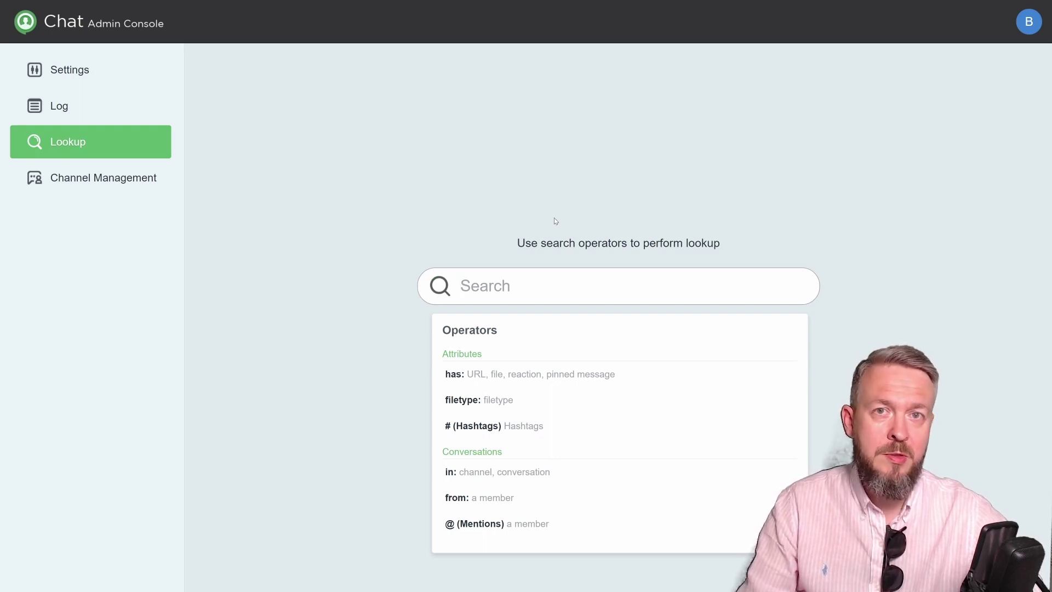
left_click(151, 177)
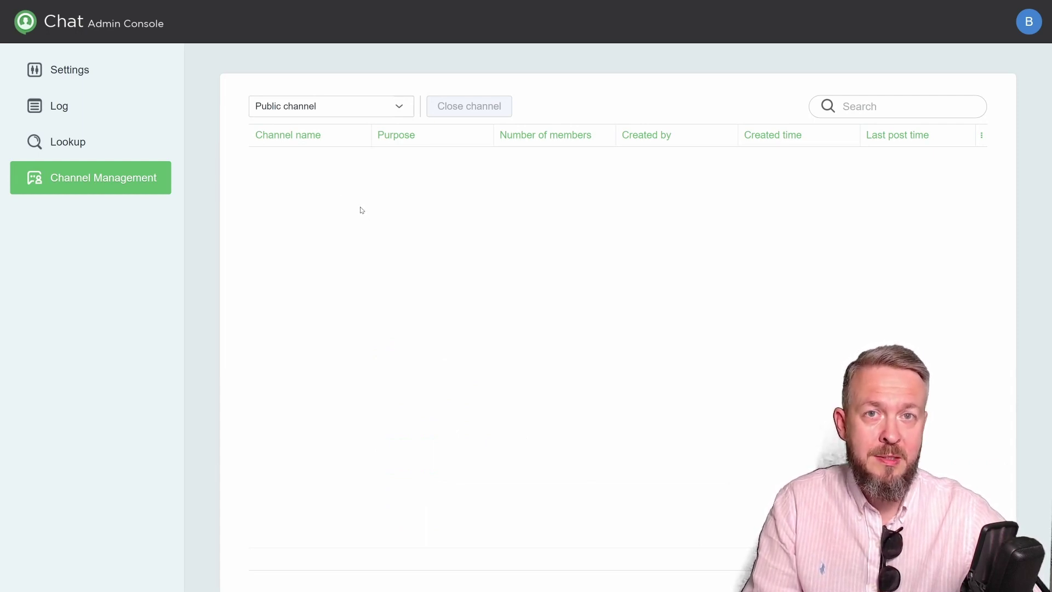
left_click(382, 112)
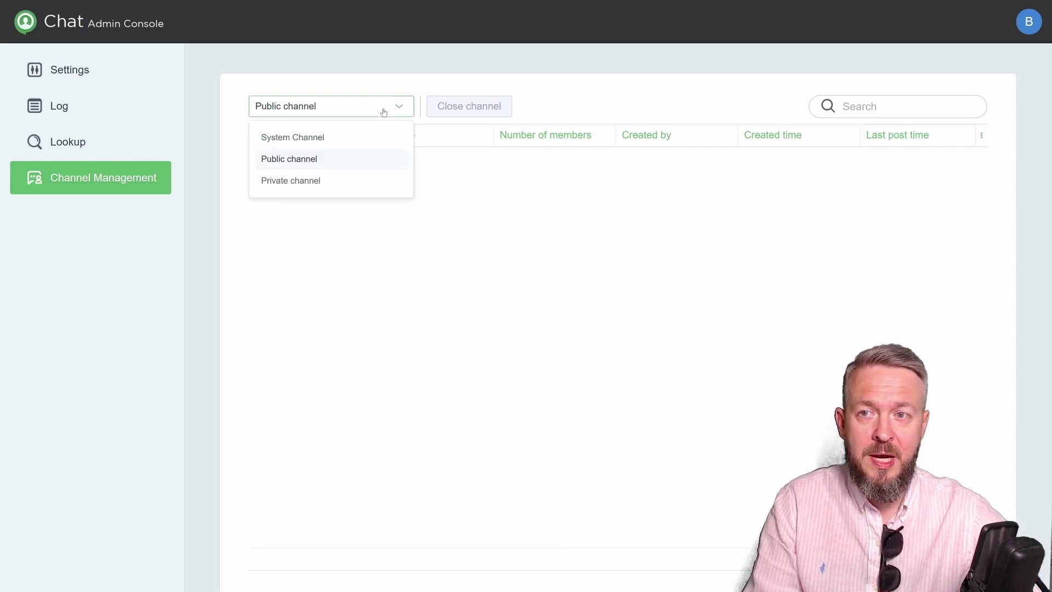
left_click(308, 141)
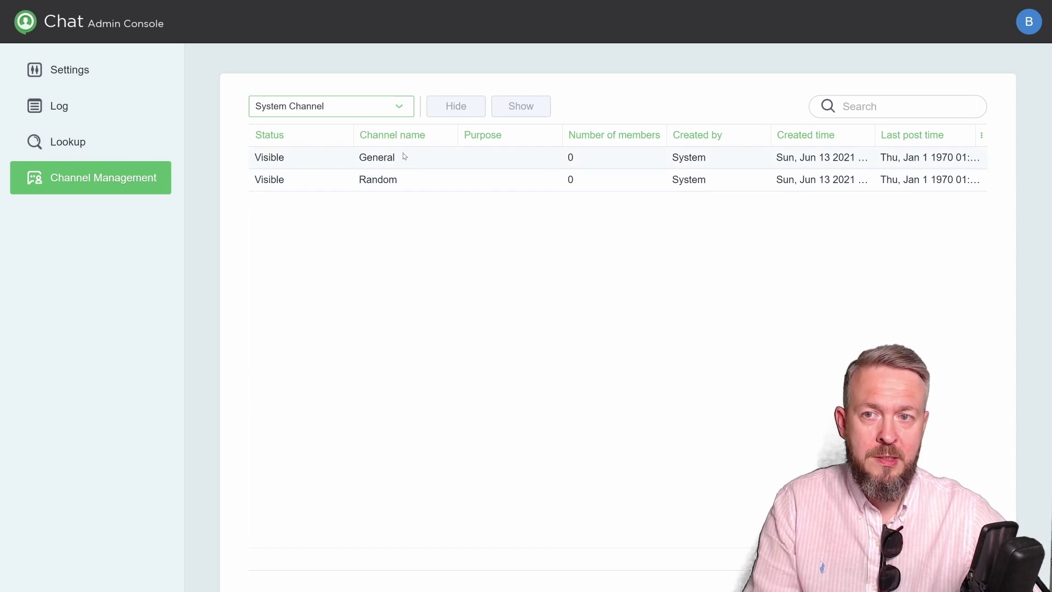
left_click(389, 115)
left_click(348, 177)
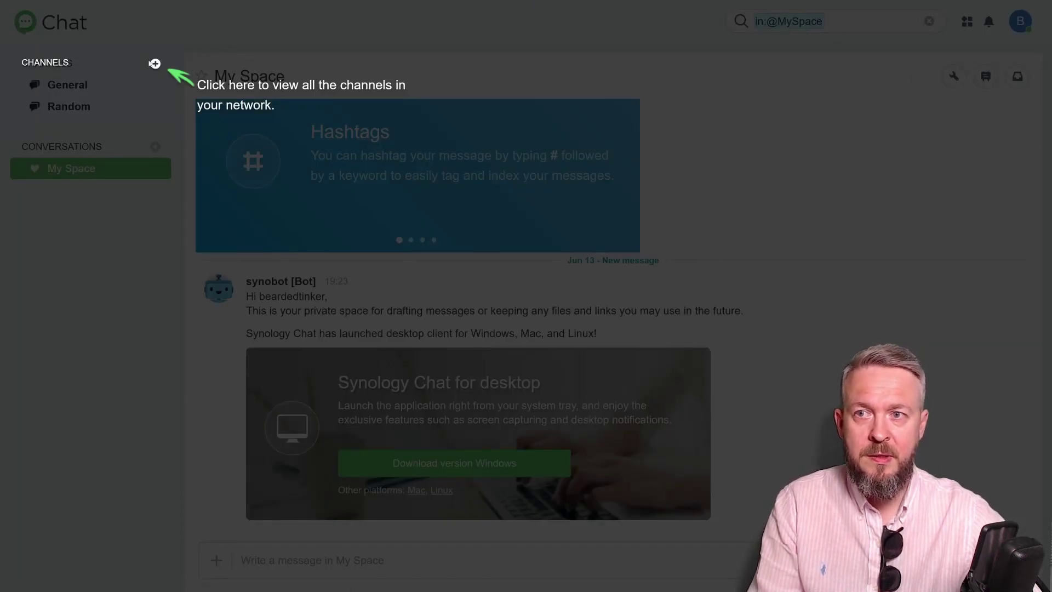
Step through the Synology Chat welcome tour tips until it closes.
left_click(179, 63)
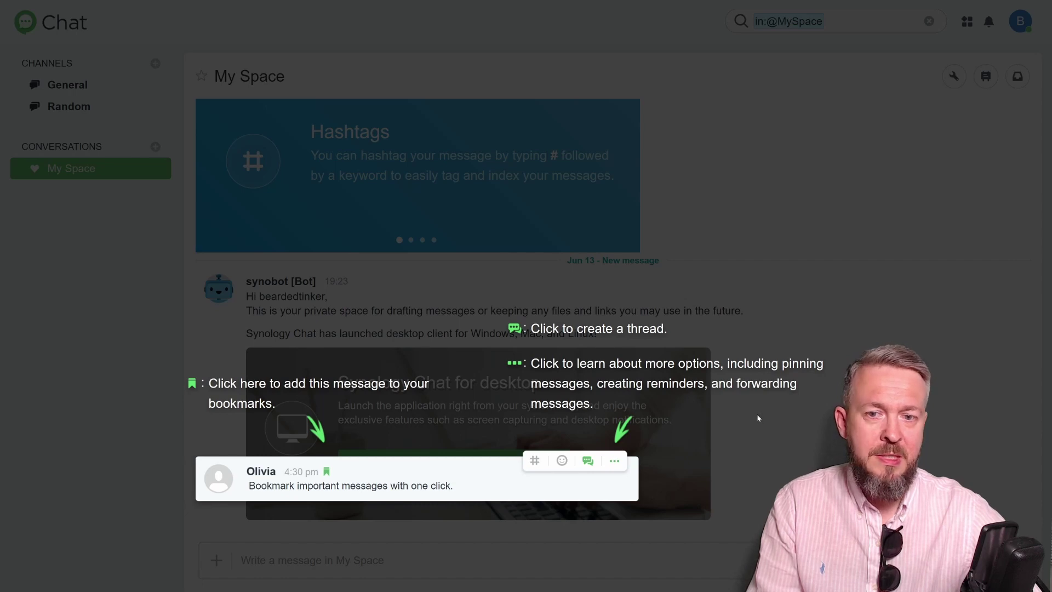
left_click(720, 422)
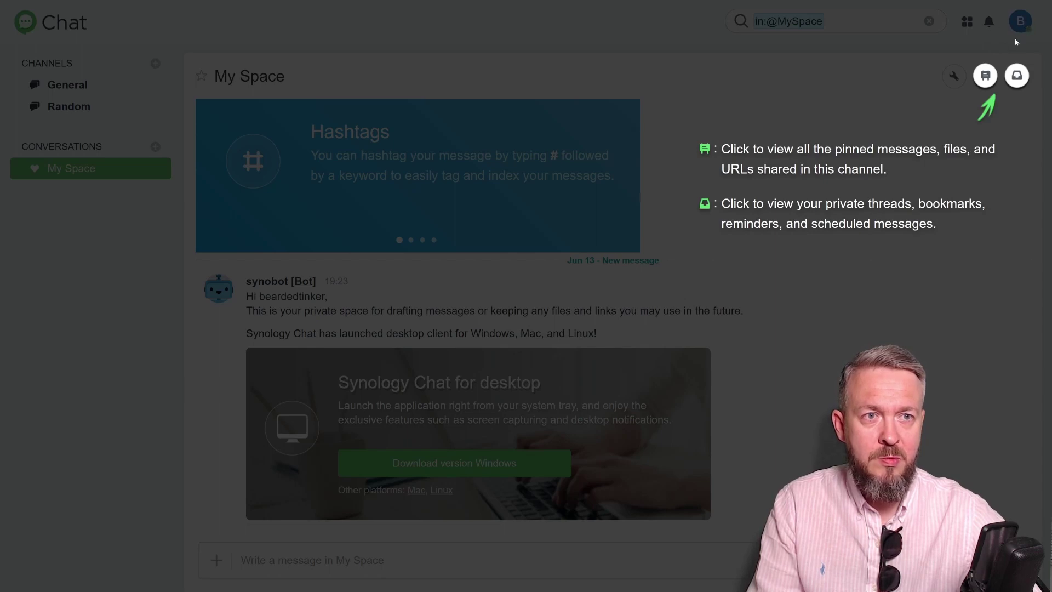
left_click(800, 173)
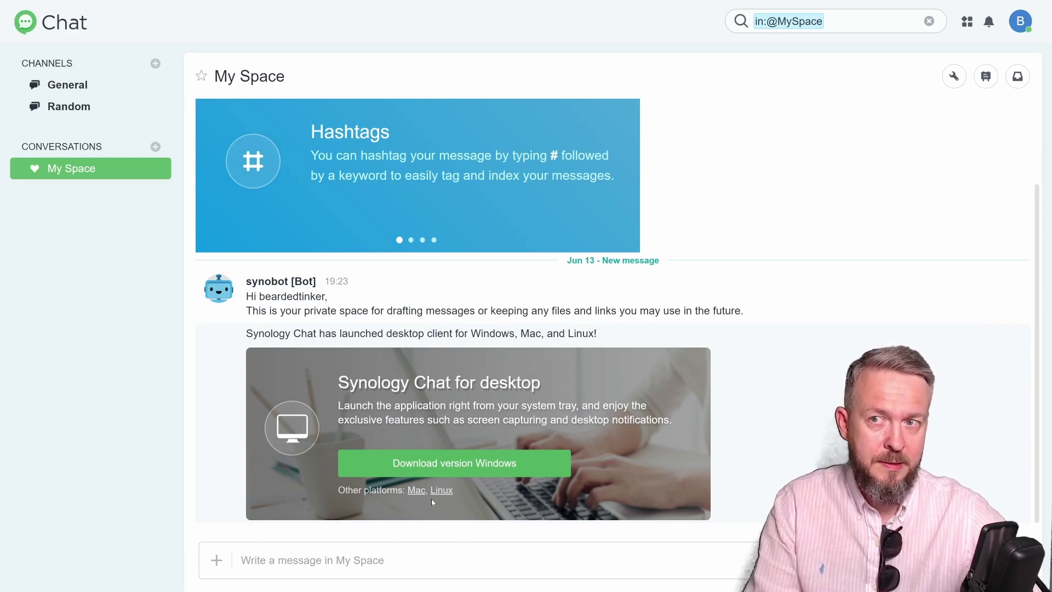
Switch back and forth between the General and Random channels, ending on General.
left_click(59, 85)
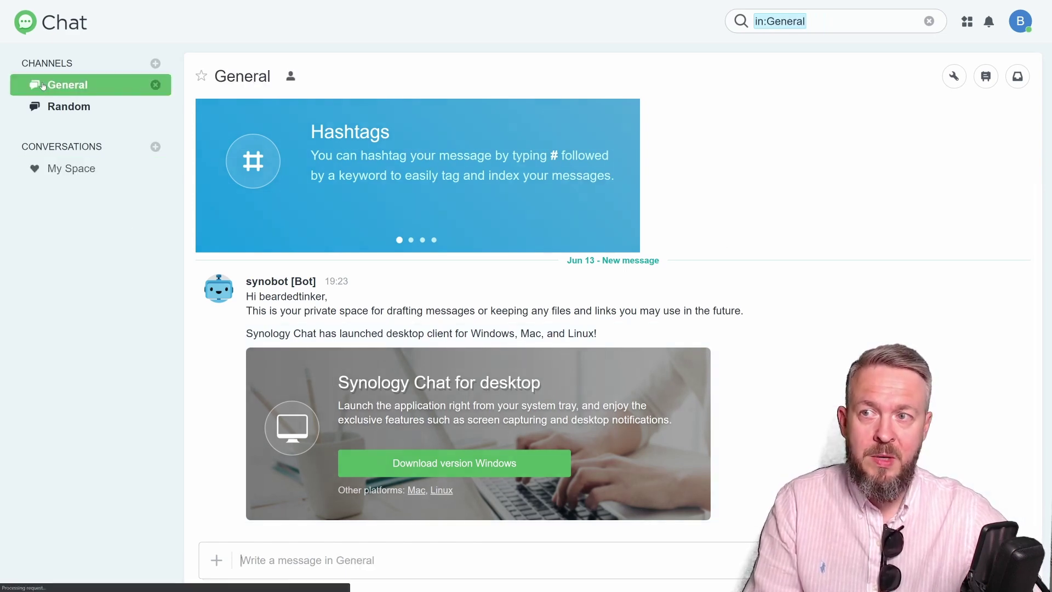
left_click(56, 107)
left_click(64, 86)
left_click(65, 106)
left_click(65, 86)
left_click(70, 106)
left_click(66, 85)
left_click(70, 107)
left_click(80, 85)
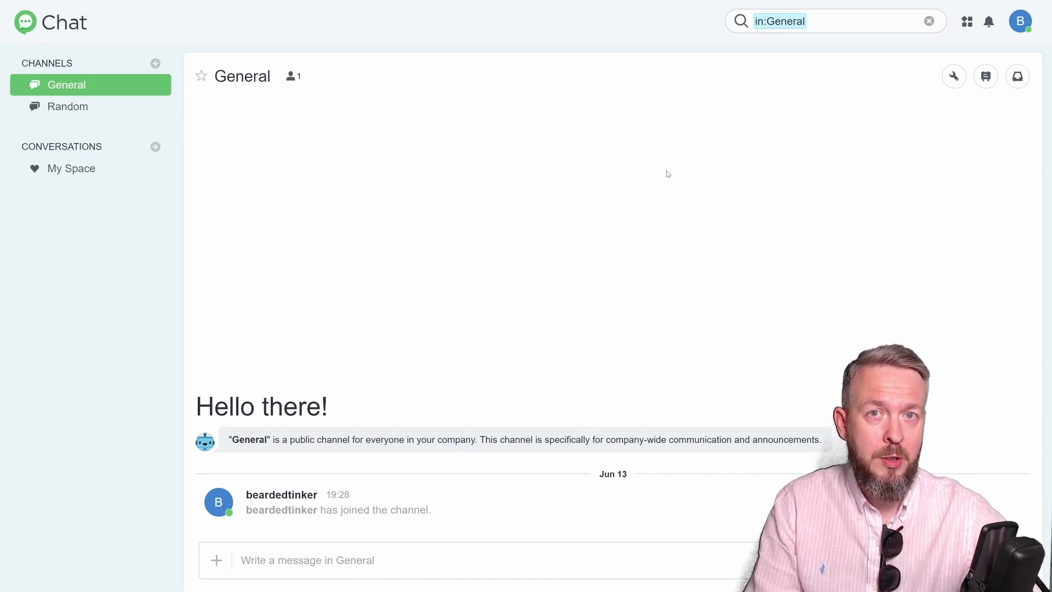
Return to My Space and choose Integration from the avatar menu.
left_click(89, 169)
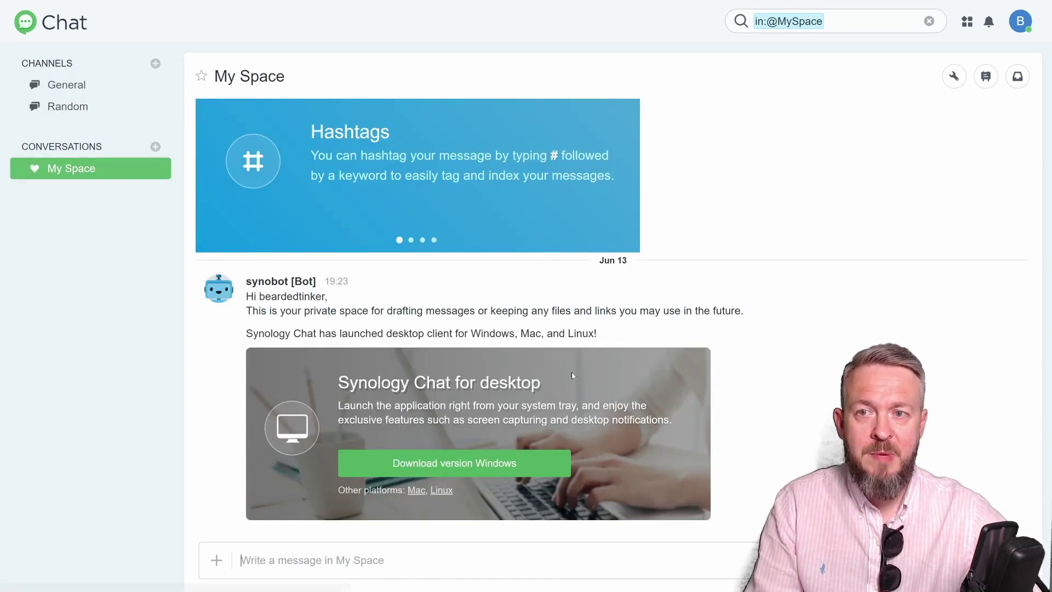
left_click(1019, 24)
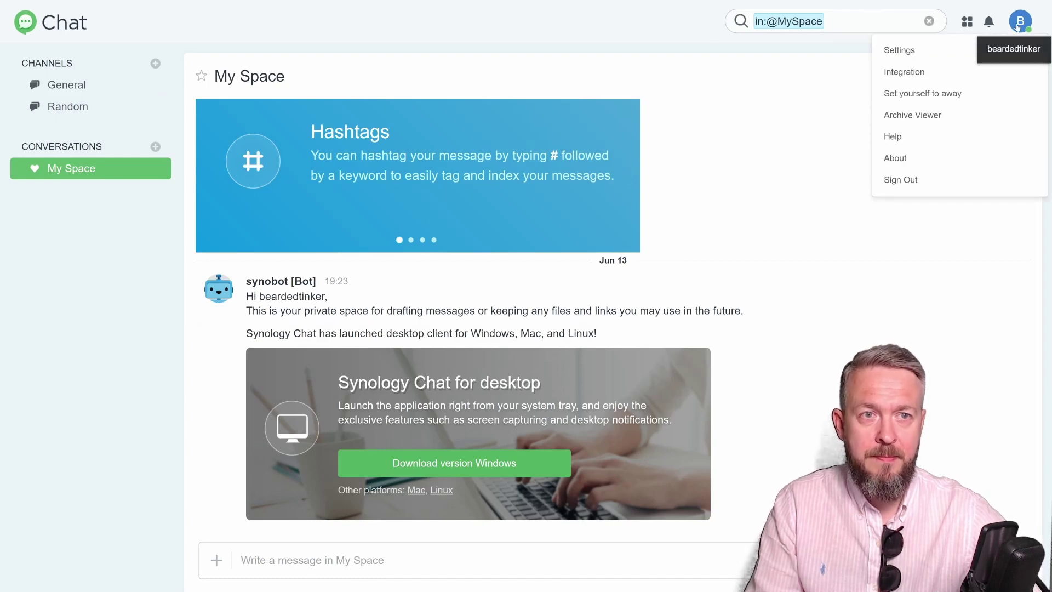
left_click(909, 73)
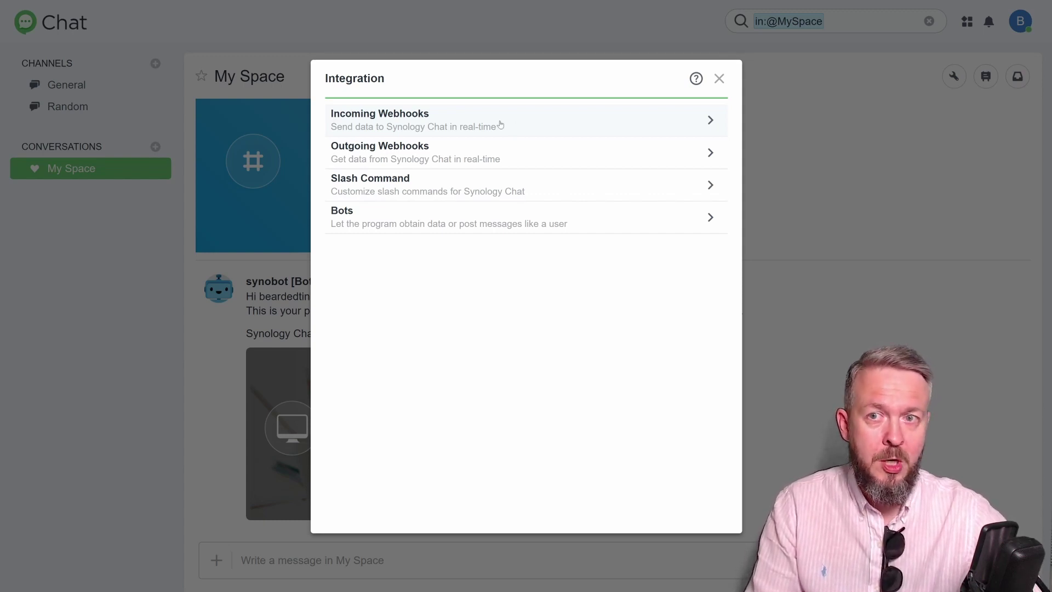
Create a new incoming webhook named 'Home Assistant' and open its Post to Channel list.
left_click(444, 124)
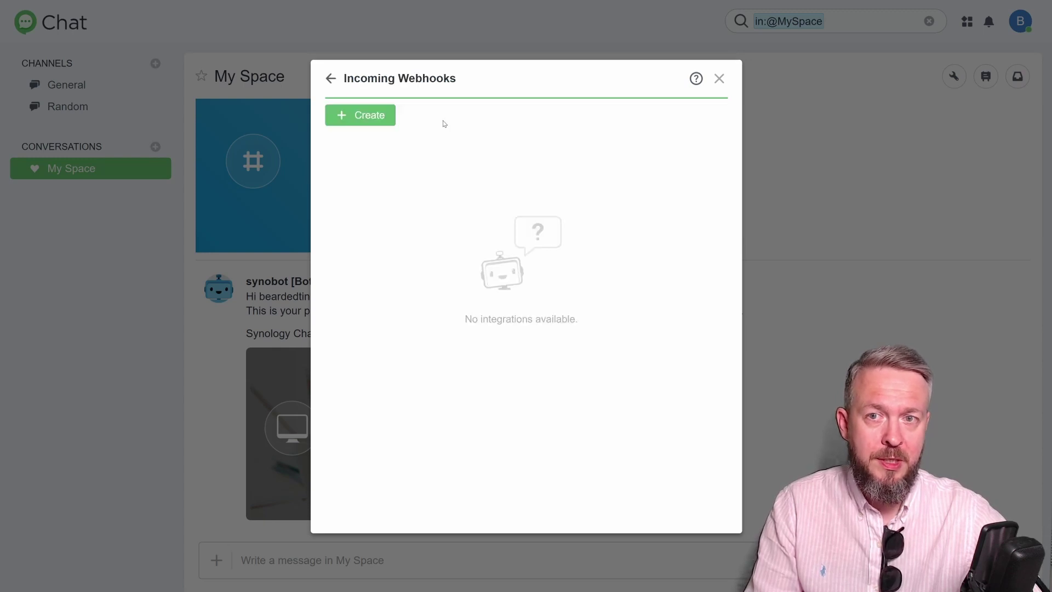
left_click(349, 113)
left_click(390, 214)
type("Home Assistant")
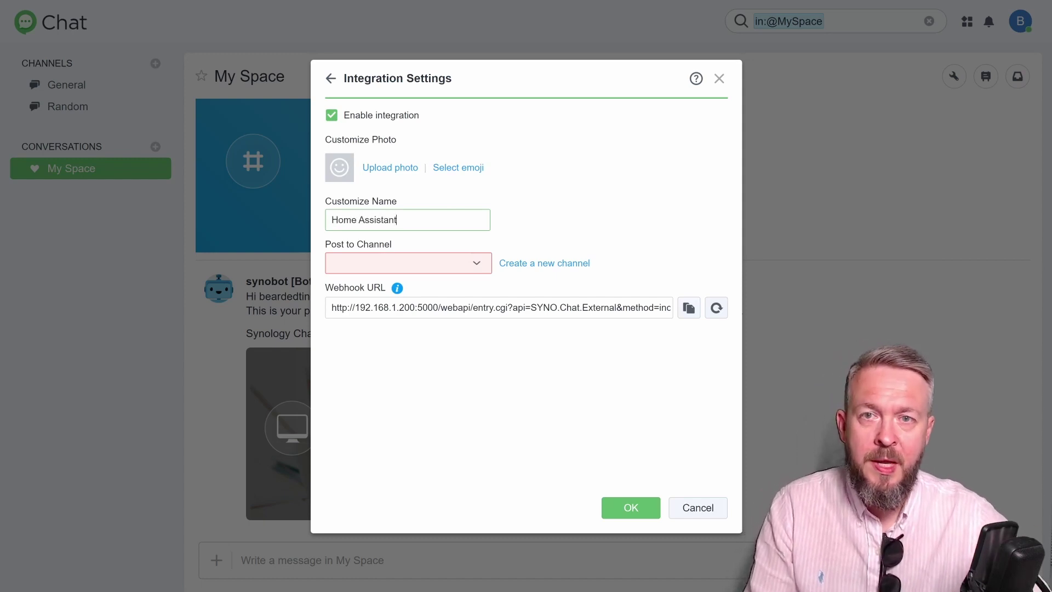
left_click(478, 265)
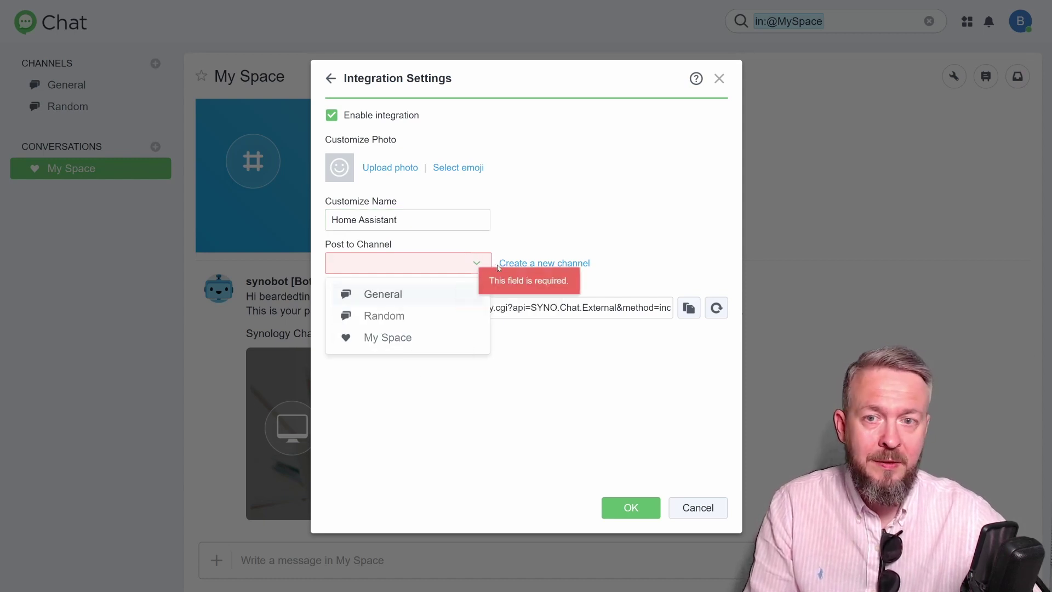
Create public channel home_assistant with purpose 'Notifications from our Home Assistant' as the webhook target.
left_click(521, 266)
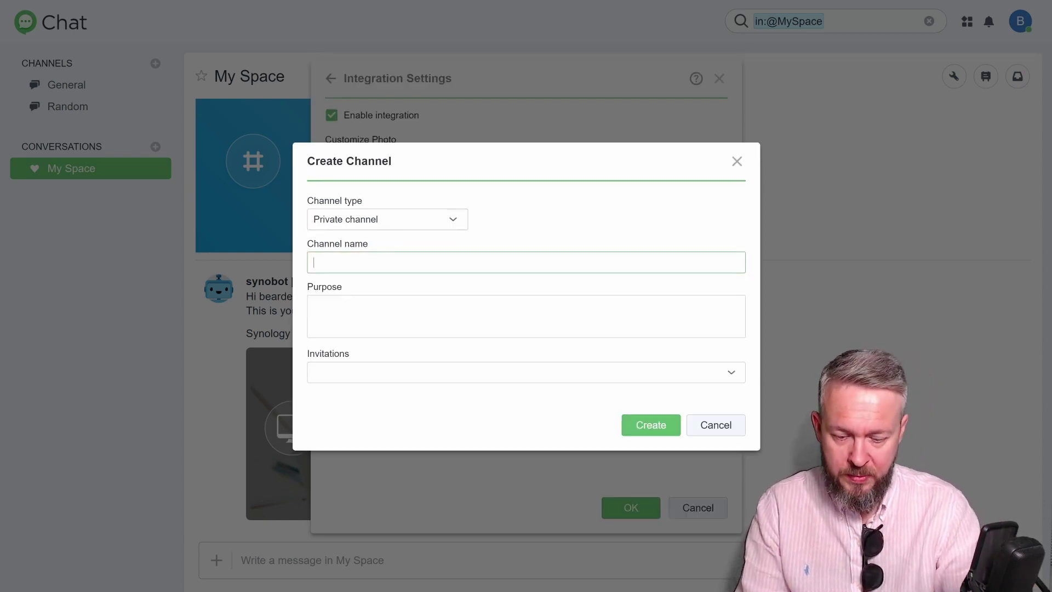
type("home:")
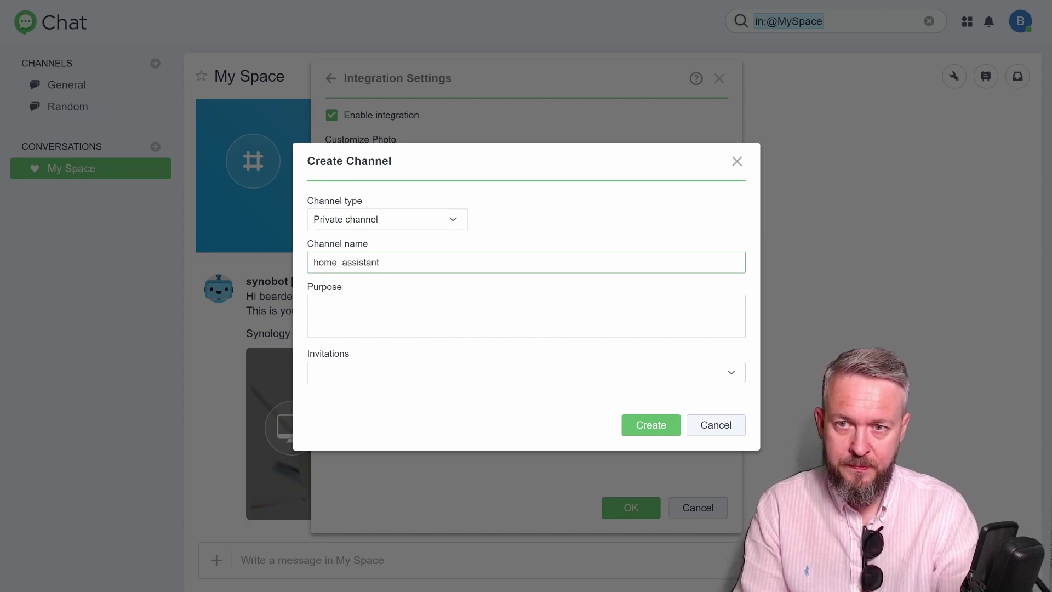
left_click(526, 316)
type("Notificati")
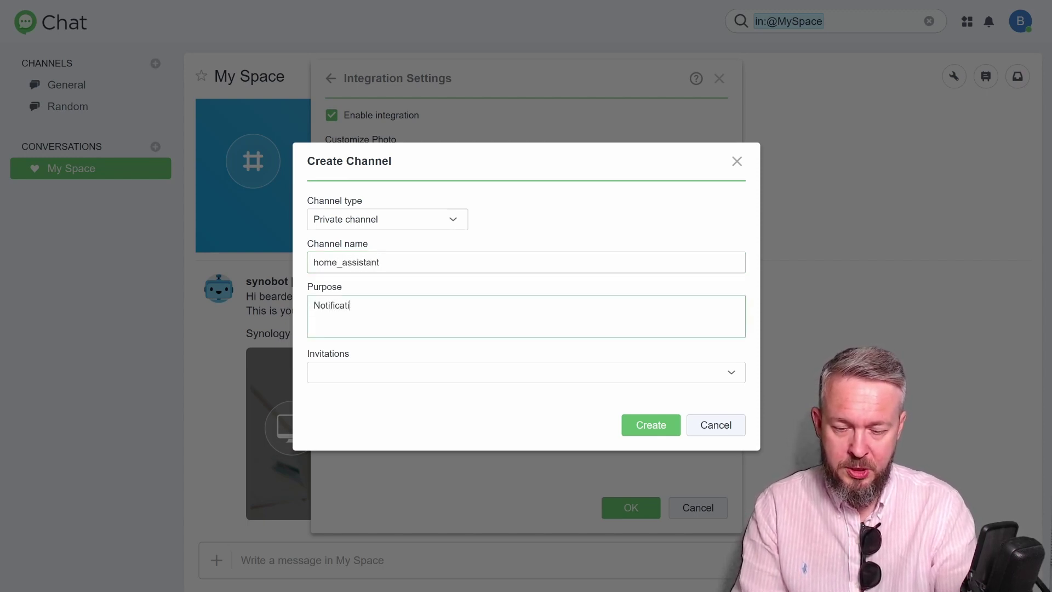
type("ons from our")
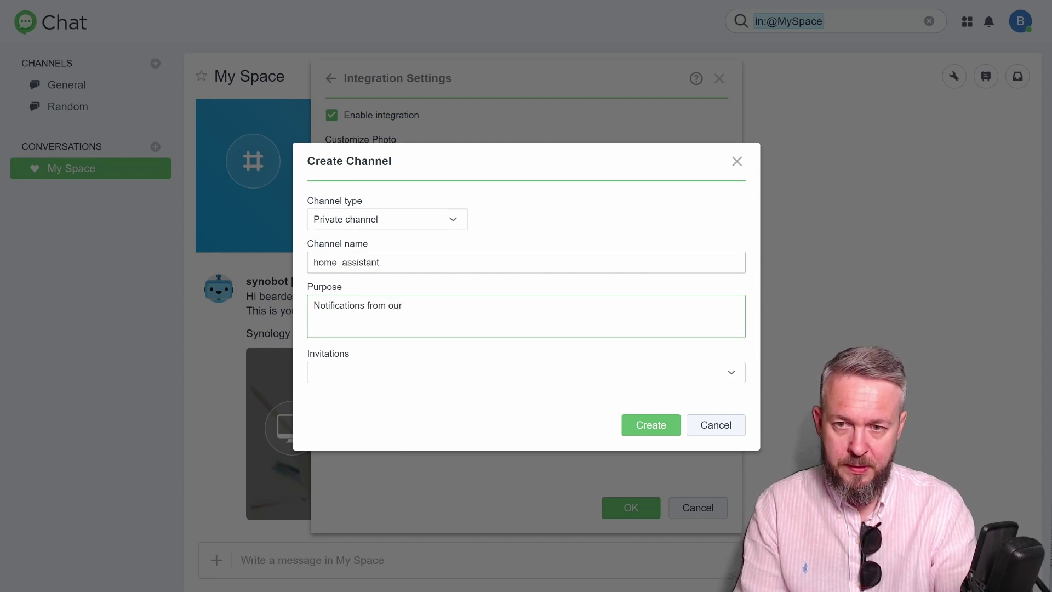
type(" Home Assistant")
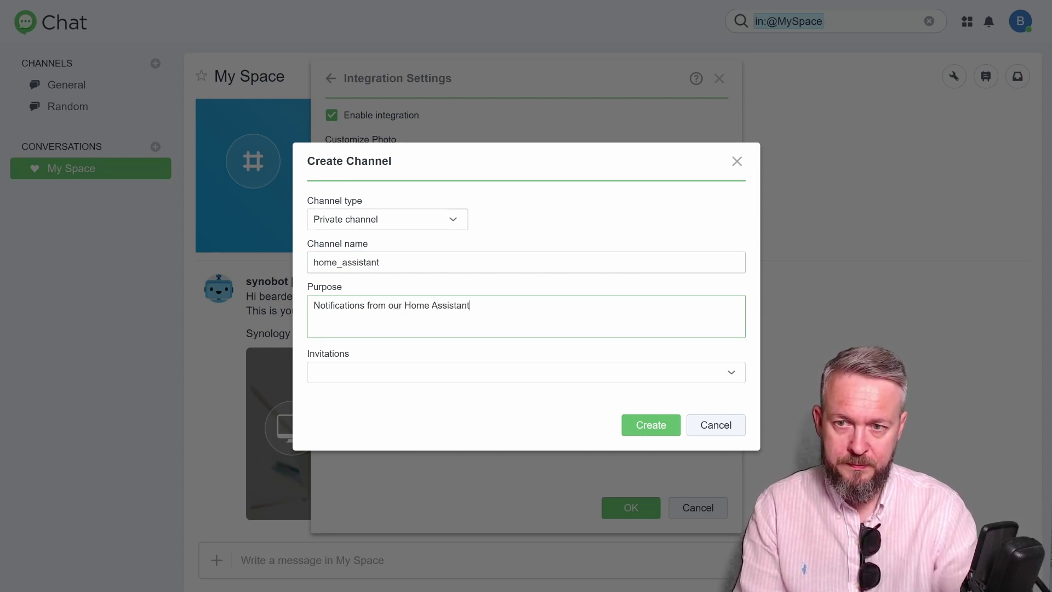
left_click(460, 222)
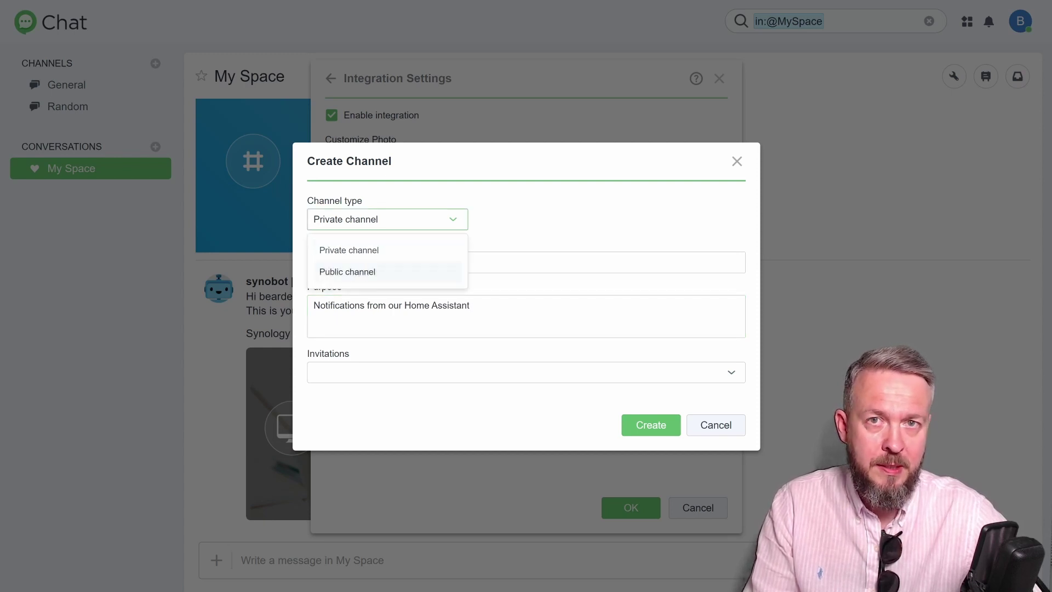
left_click(361, 274)
left_click(631, 430)
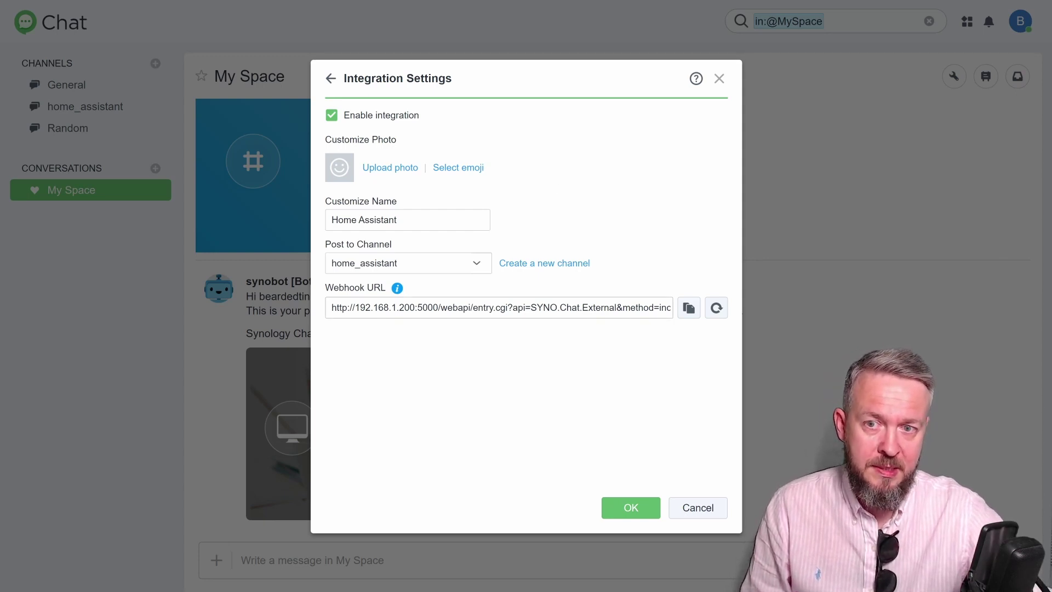
left_click_drag(348, 307, 323, 307)
left_click(689, 308)
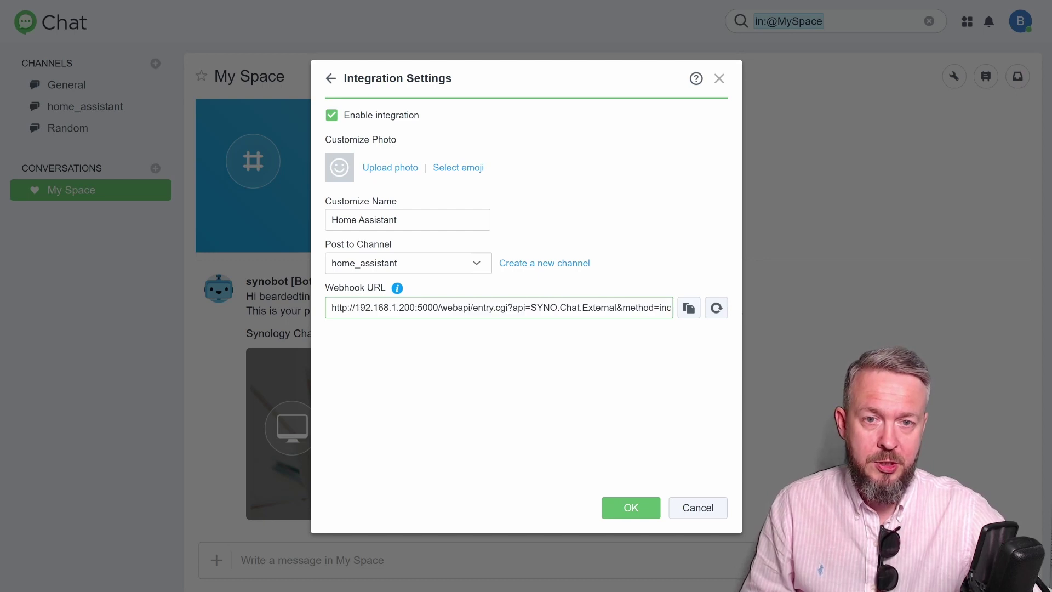
Copy the webhook URL, save the Home Assistant webhook, and go back to the integration types.
left_click(688, 309)
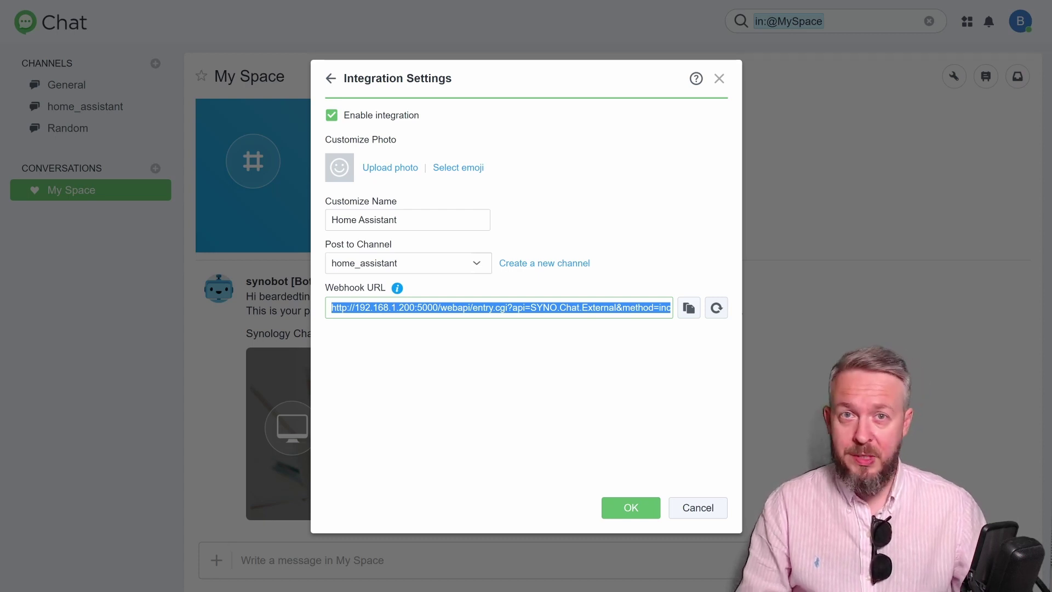
left_click(625, 507)
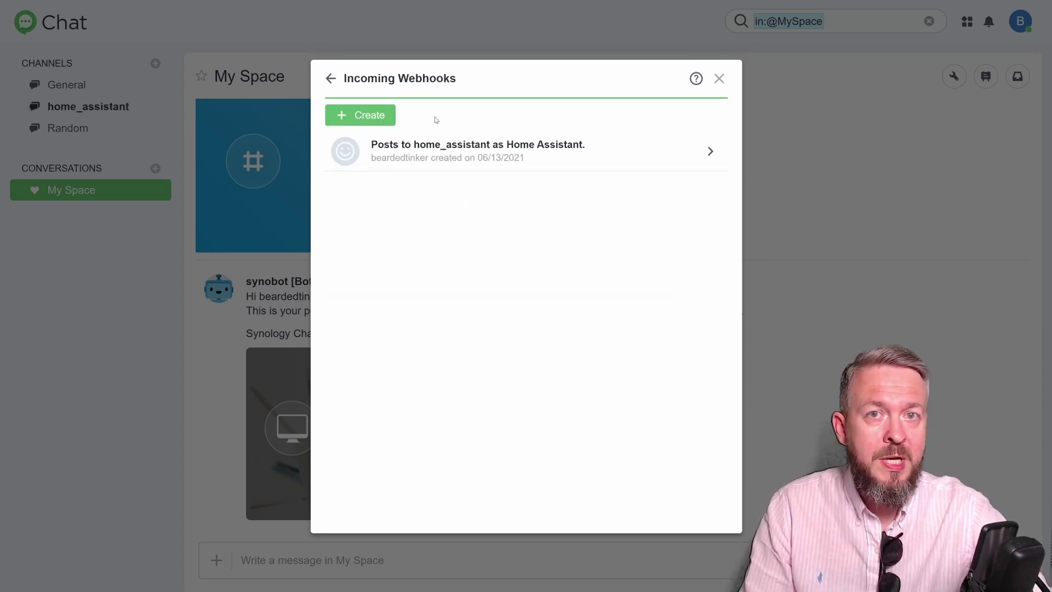
left_click(331, 79)
Close the integration settings and open the home_assistant channel in Synology Chat.
left_click(719, 78)
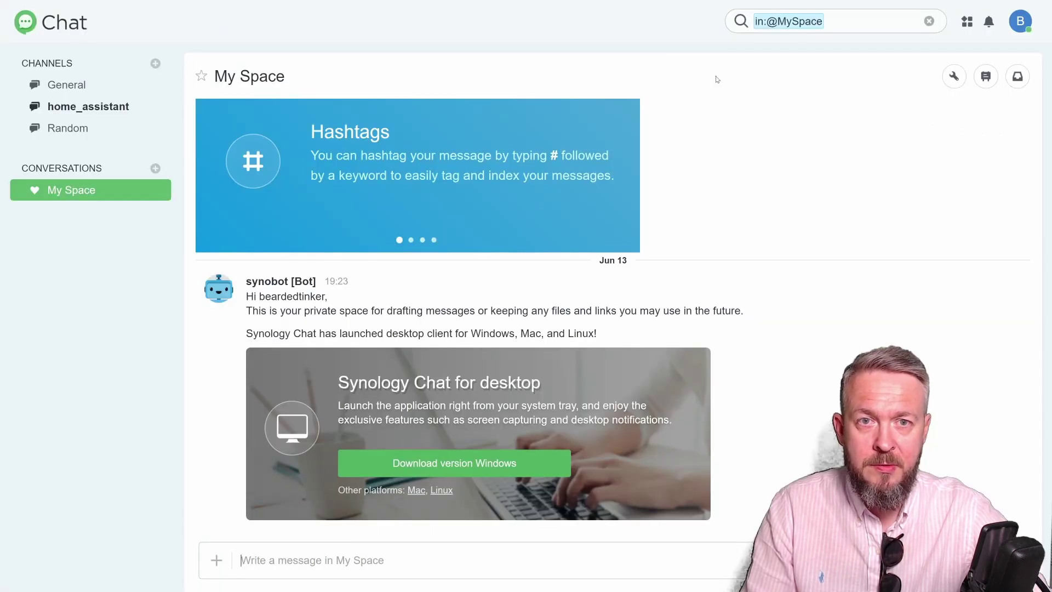
left_click(102, 109)
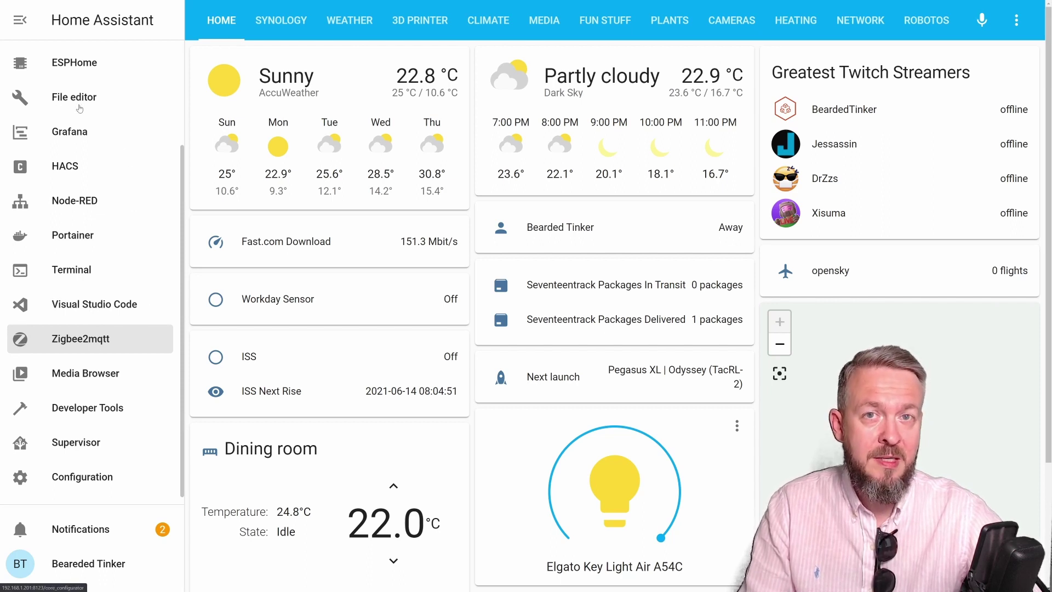
Open configuration.yaml in the VS Code add-on, search 'noti', and place the caret after the last notify entry.
left_click(70, 309)
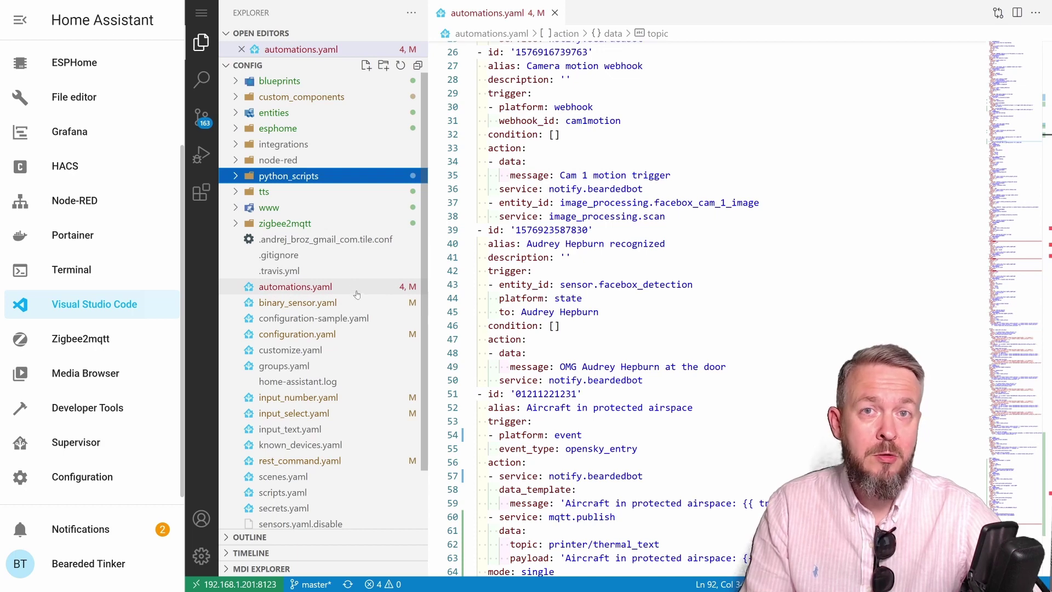
scroll(338, 317, "down", 2)
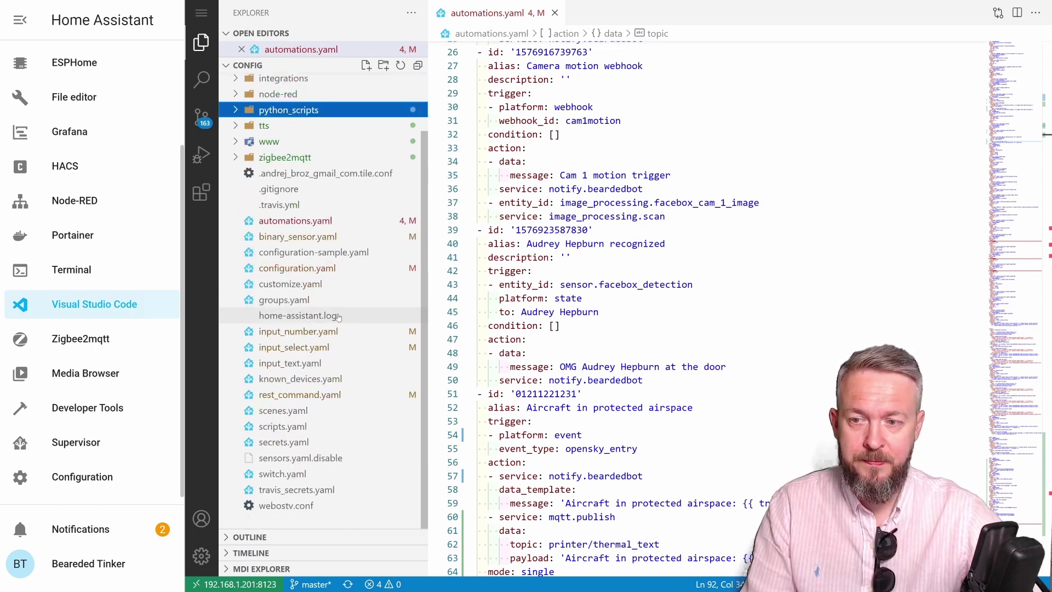
left_click(312, 268)
left_click(526, 225)
key("ctrl+f")
type("not")
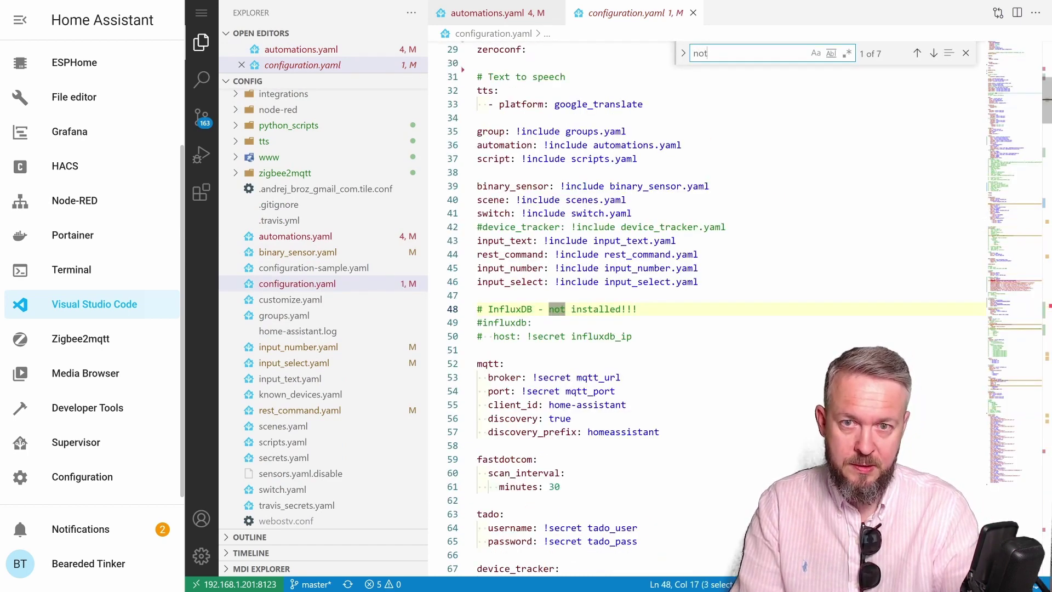
type("i")
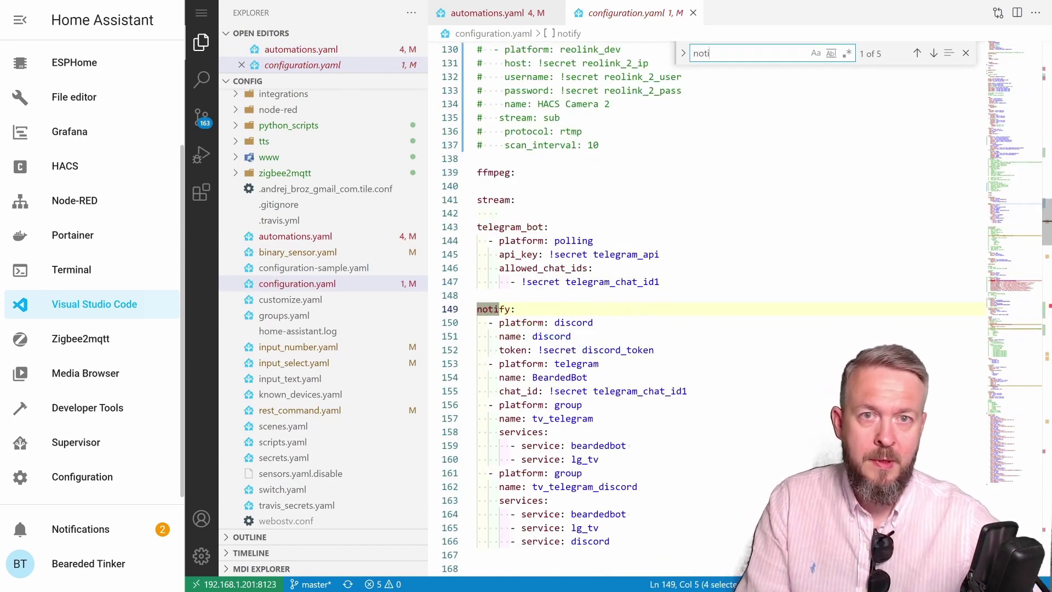
scroll(713, 307, "down", 4)
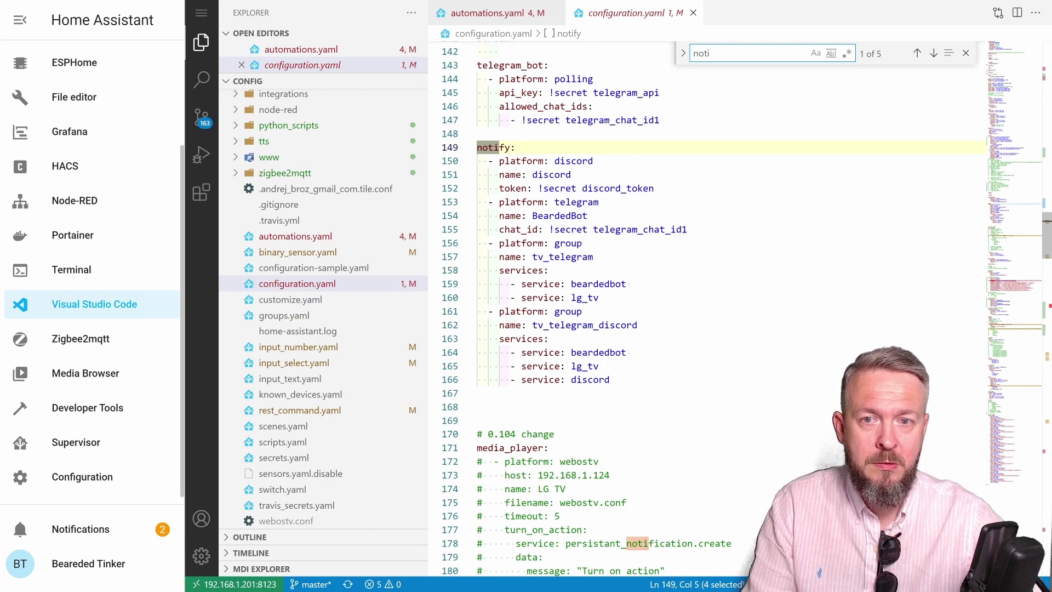
left_click(610, 379)
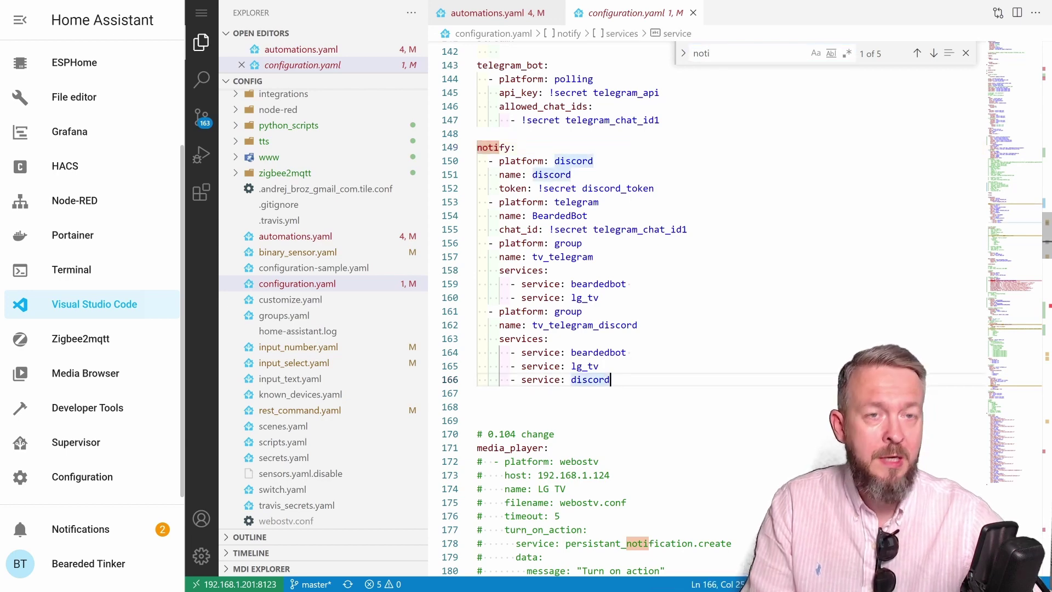
Add a '# Synology Chat' comment line and a new list dash below the notify entries.
key("Return")
key("Return")
key("BackSpace")
key("BackSpace")
key("BackSpace")
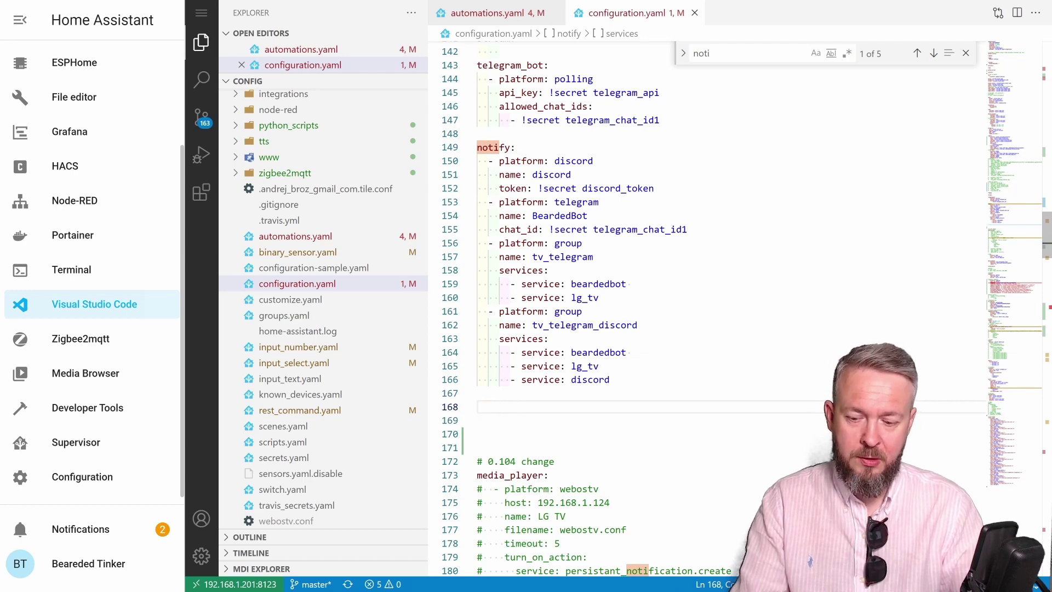
type("# Synology ")
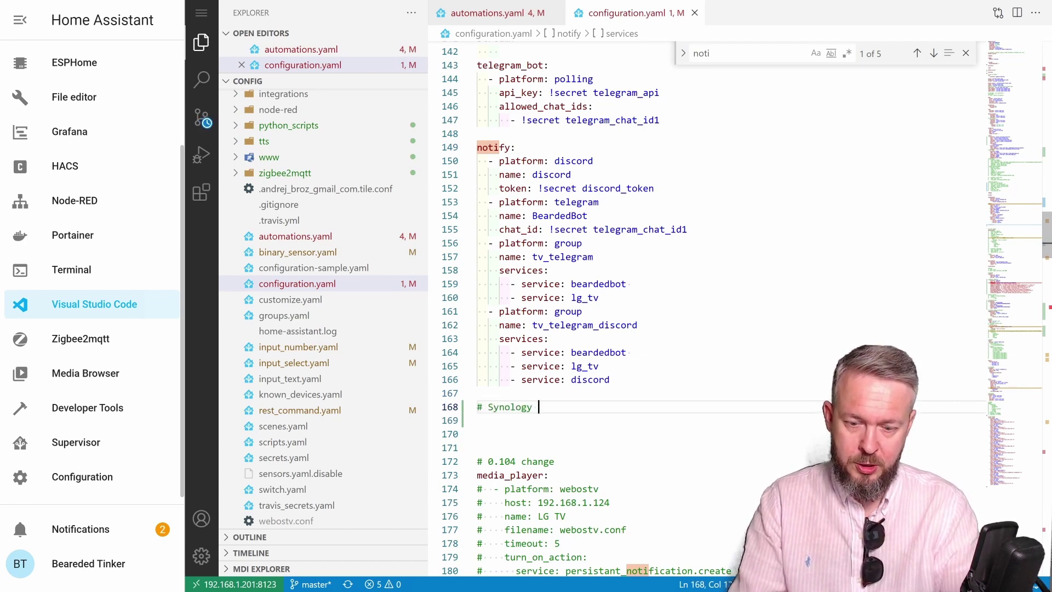
type("Chat")
key("Return")
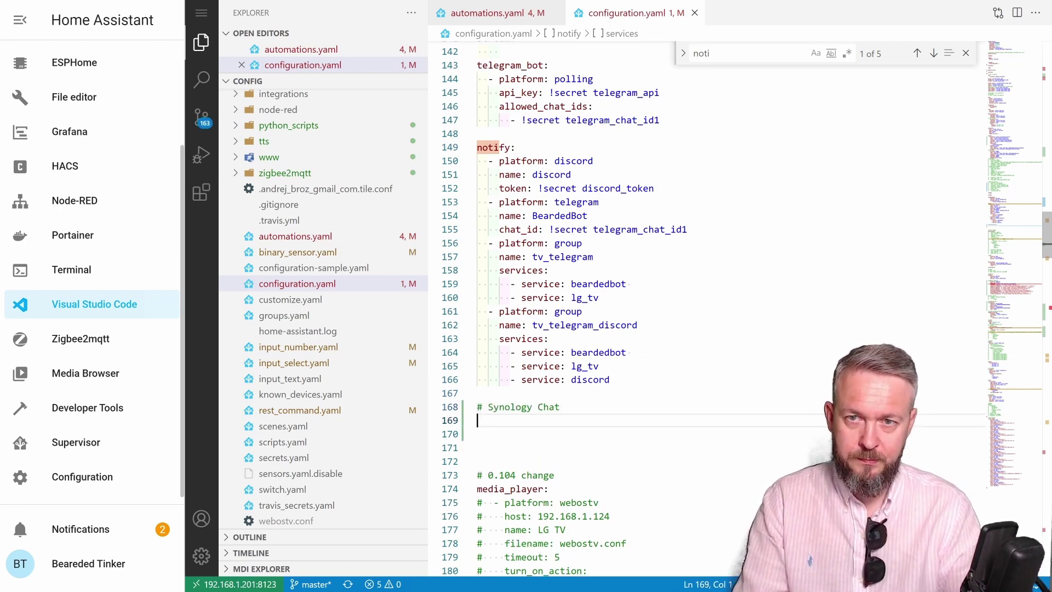
type("-")
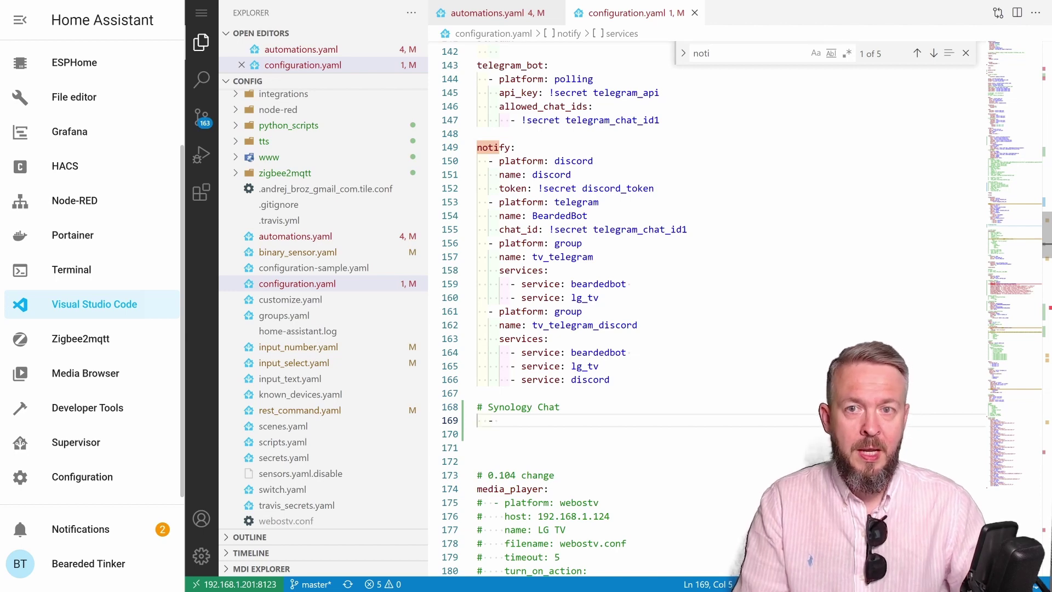
Enter platform: synology_chat, name: Syno Chat, and an empty resource: key for the entry.
key("ctrl+space")
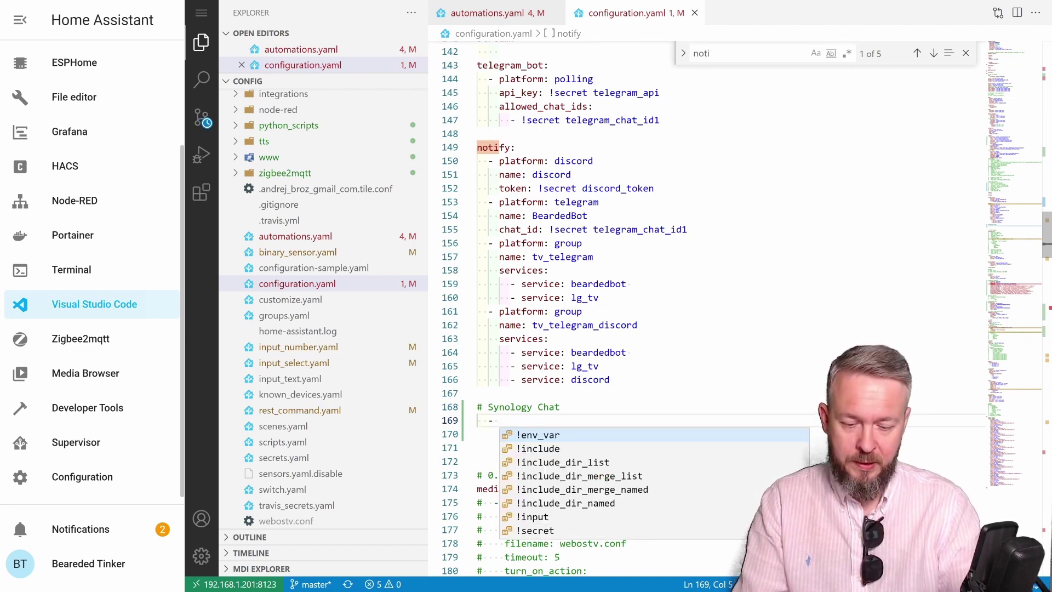
key("Escape")
type("platform:")
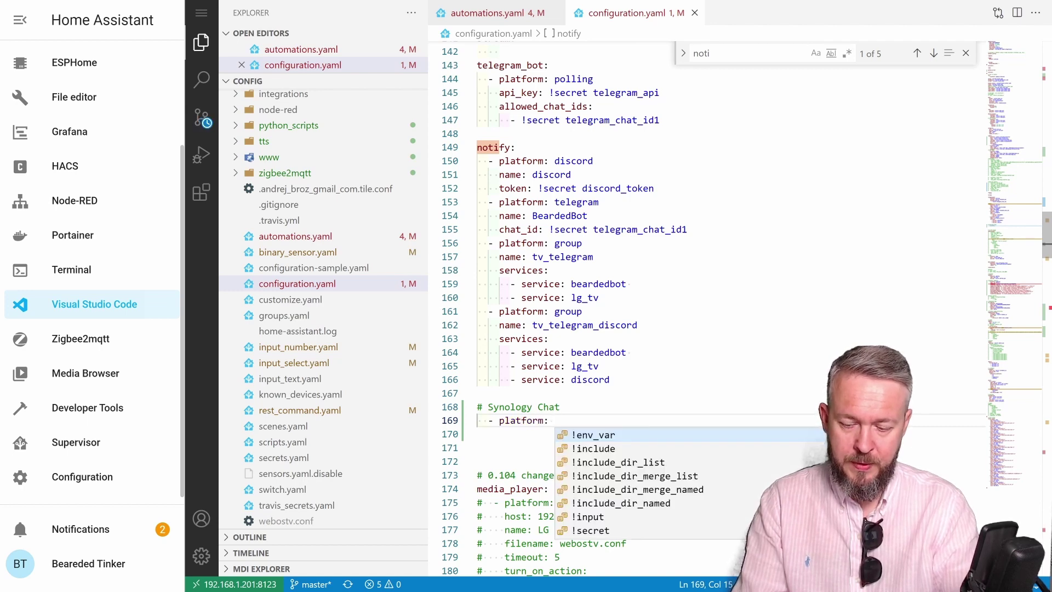
key("Escape")
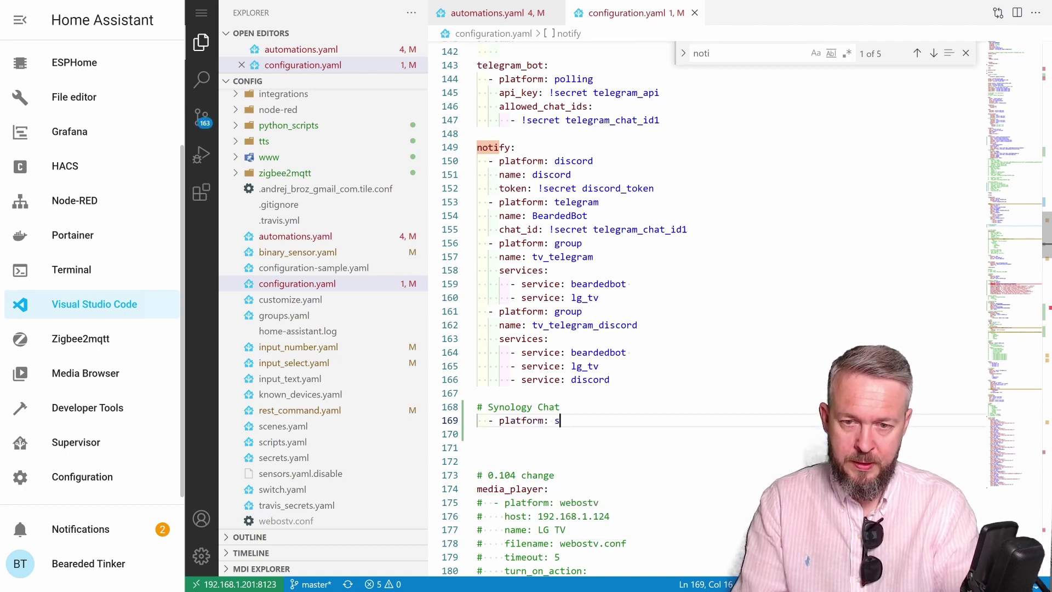
type("synology_")
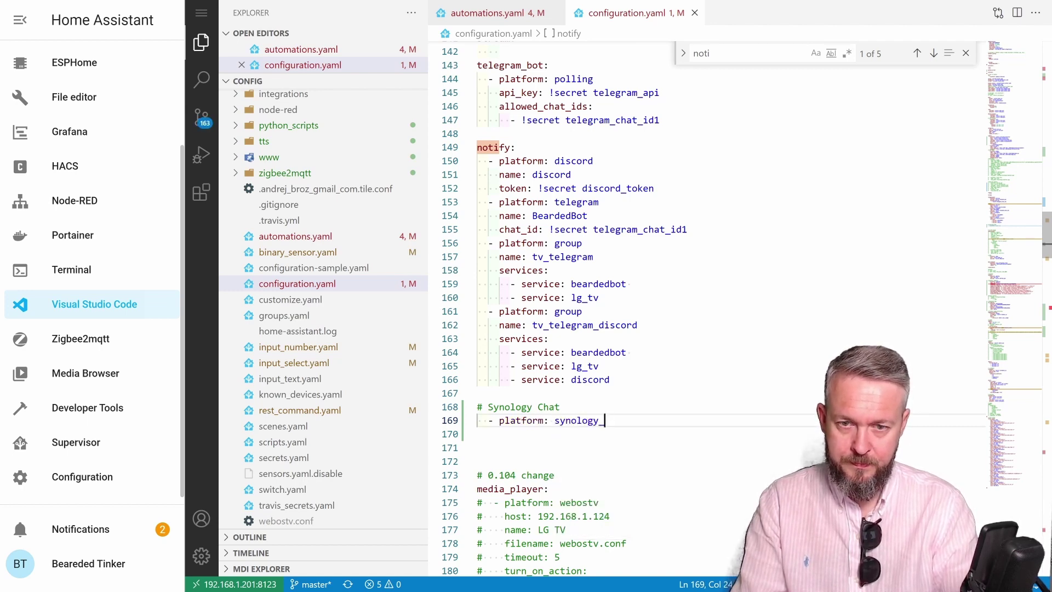
type("chat")
key("Return")
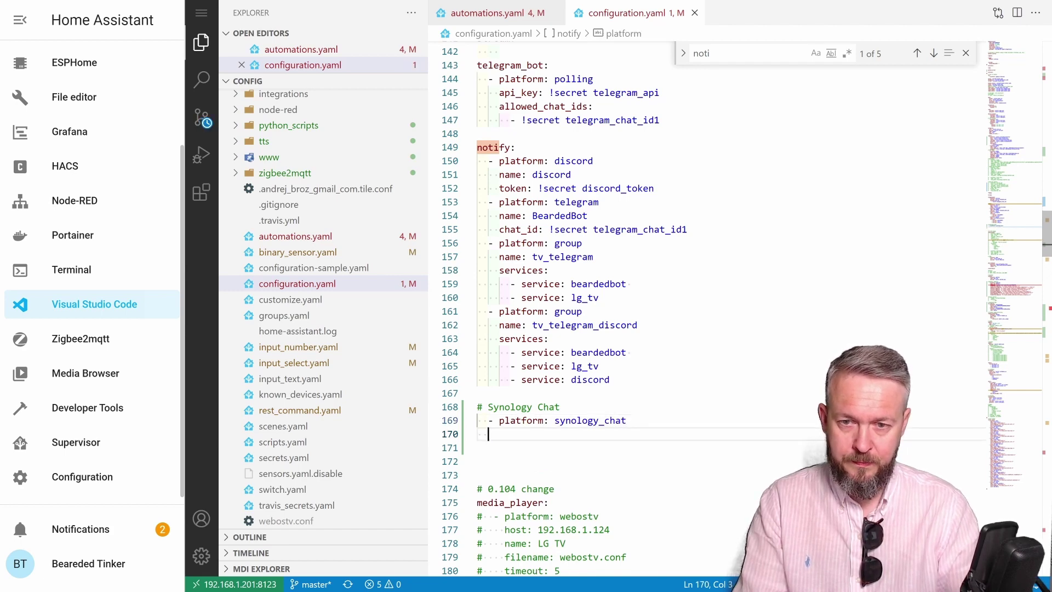
type("na")
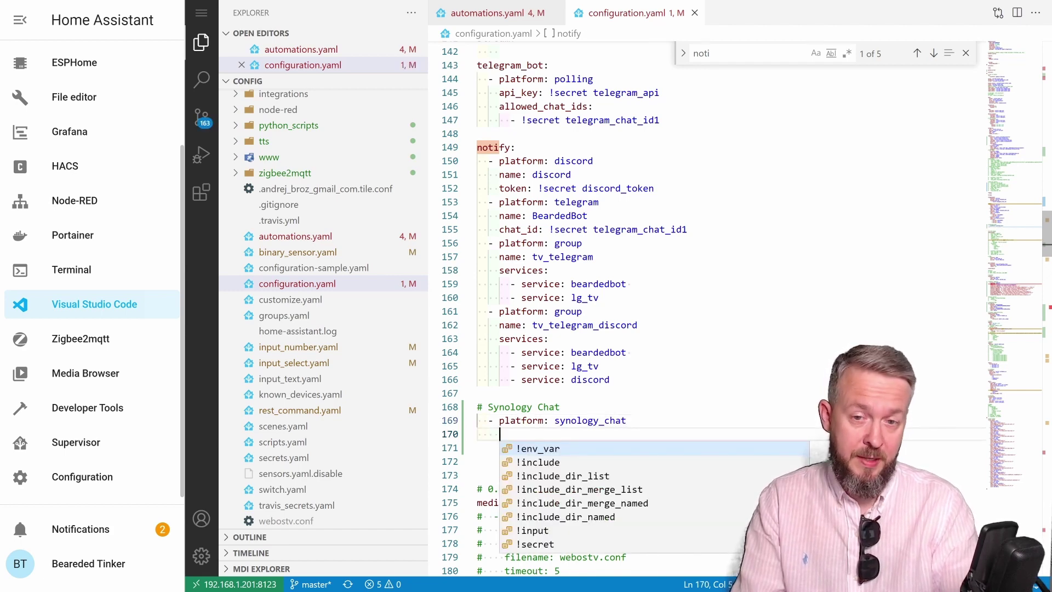
type("me")
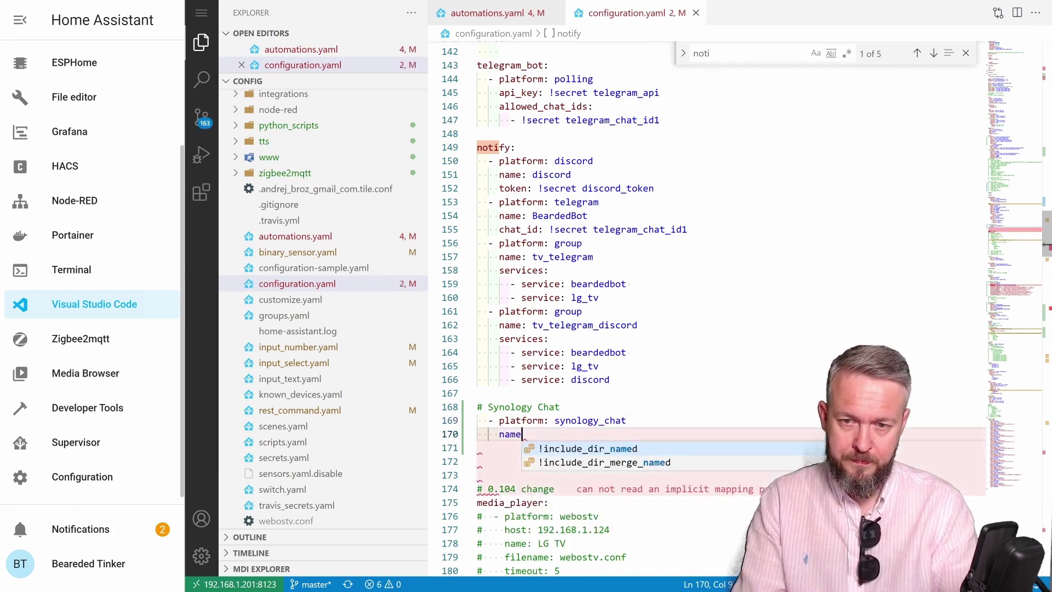
type(": Syno Chat")
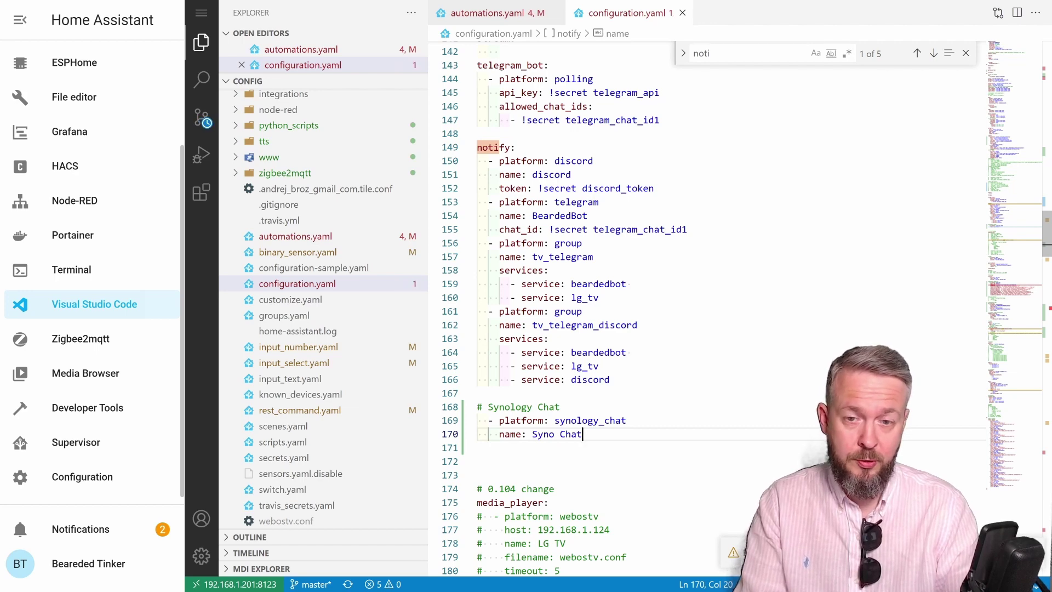
key("Return")
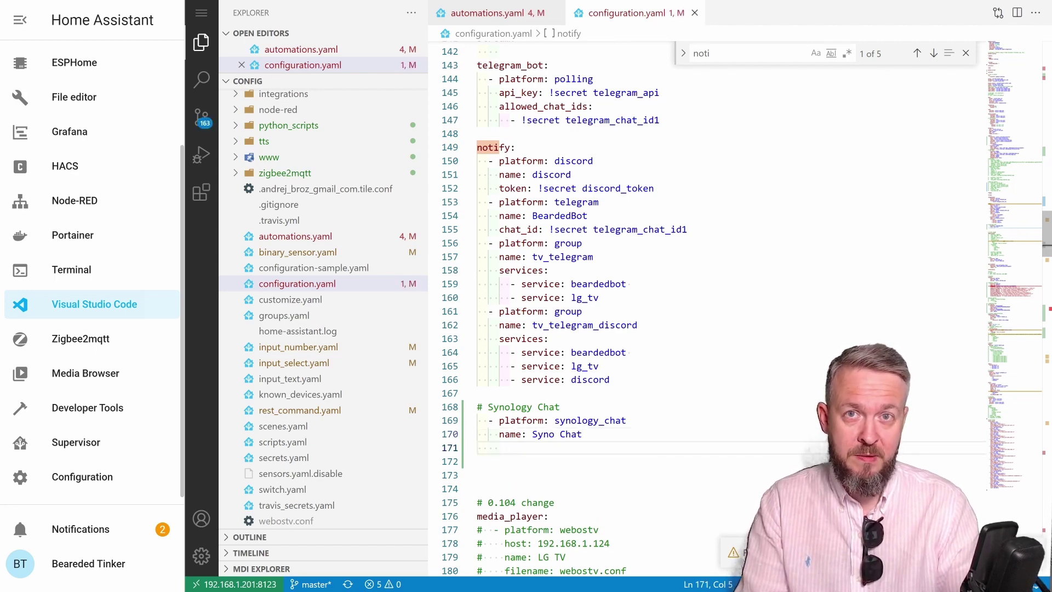
type("resource:")
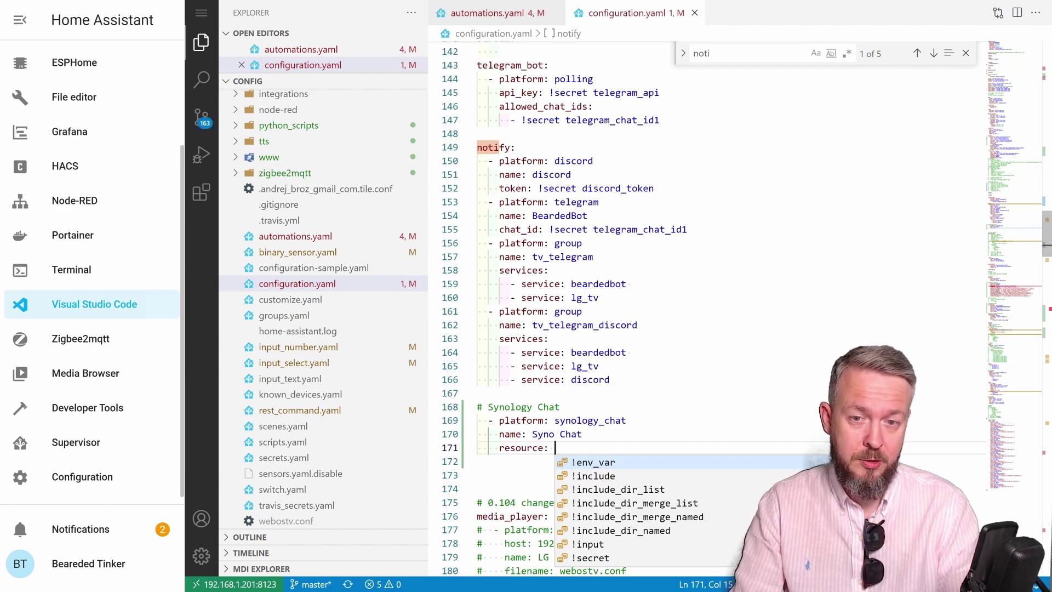
Paste the webhook URL after resource:, then select and delete it again.
key("ctrl+v")
key("Home")
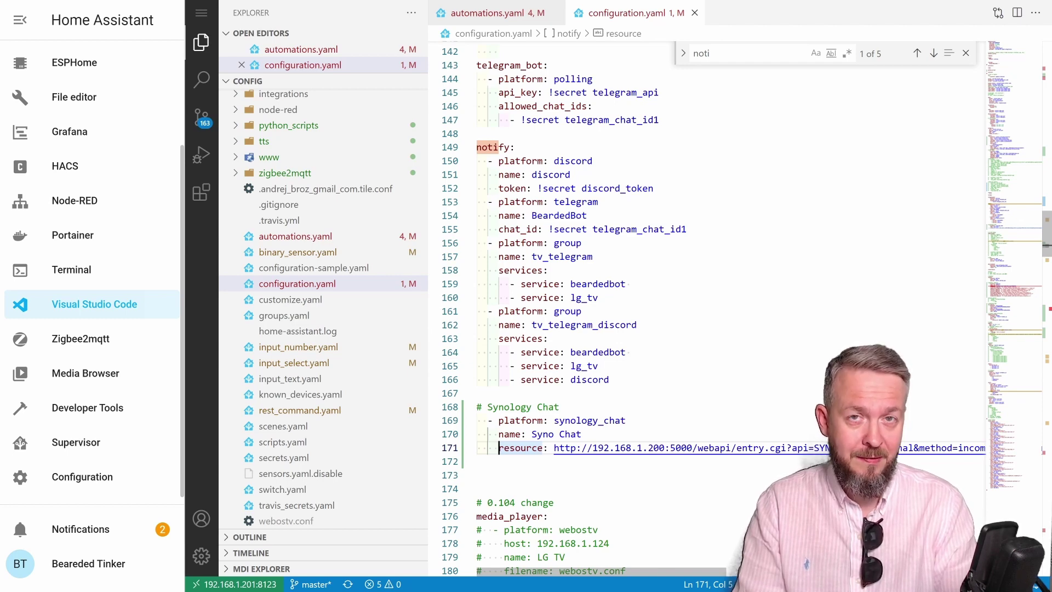
key("shift+End")
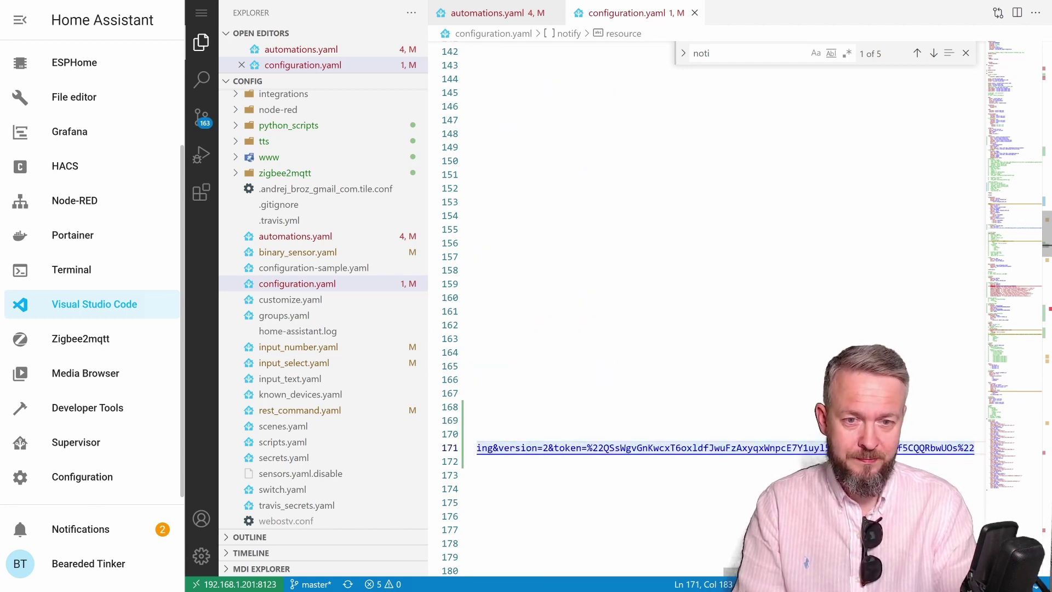
key("shift+Home")
key("shift+Right")
key("shift+Right")
key("shift+Right")
key("shift+Right")
key("shift+Right")
key("shift+Right")
key("shift+Right")
key("shift+Right")
key("shift+Right")
key("shift+Right")
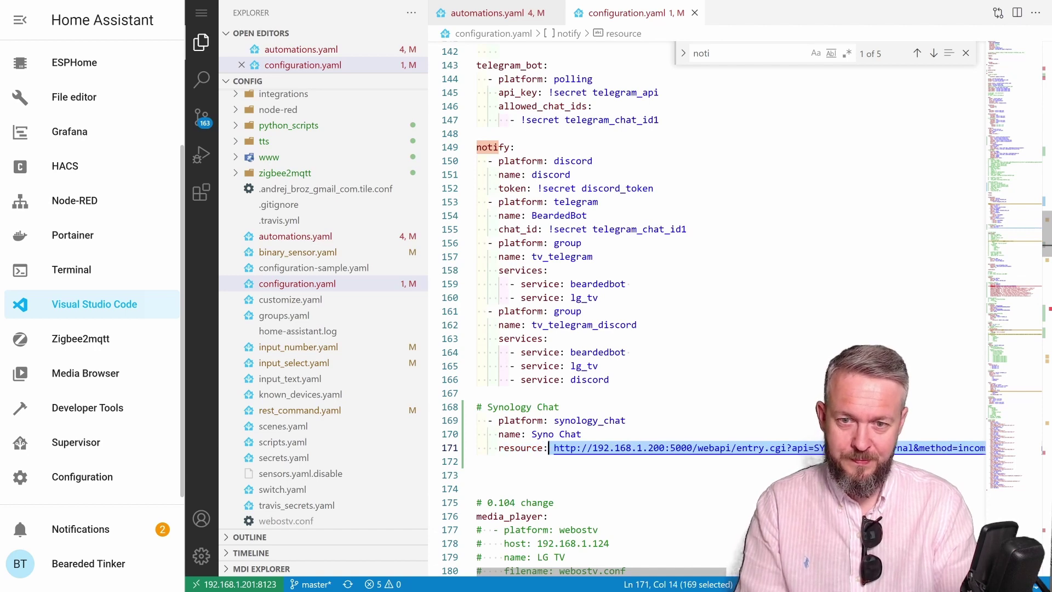
key("Delete")
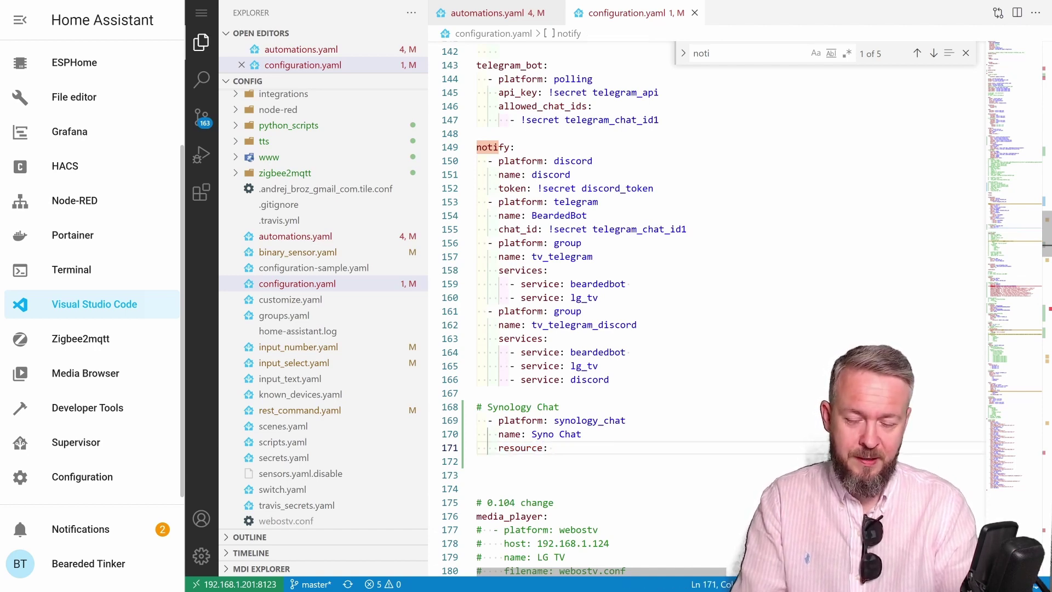
Set the resource on line 171 to !secret syno_chat_webhook.
type("!secret ")
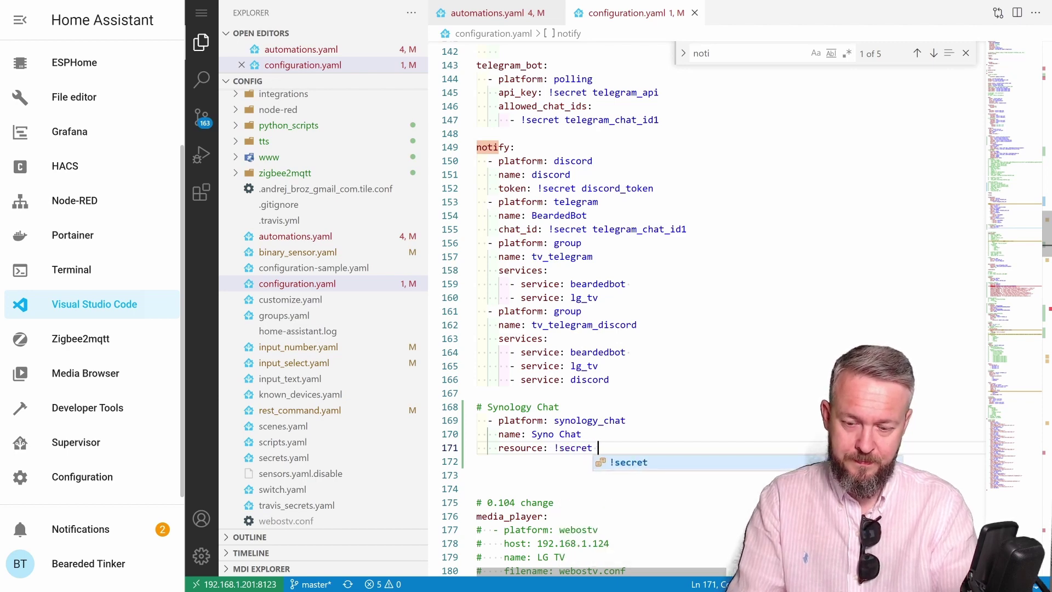
type("syno_")
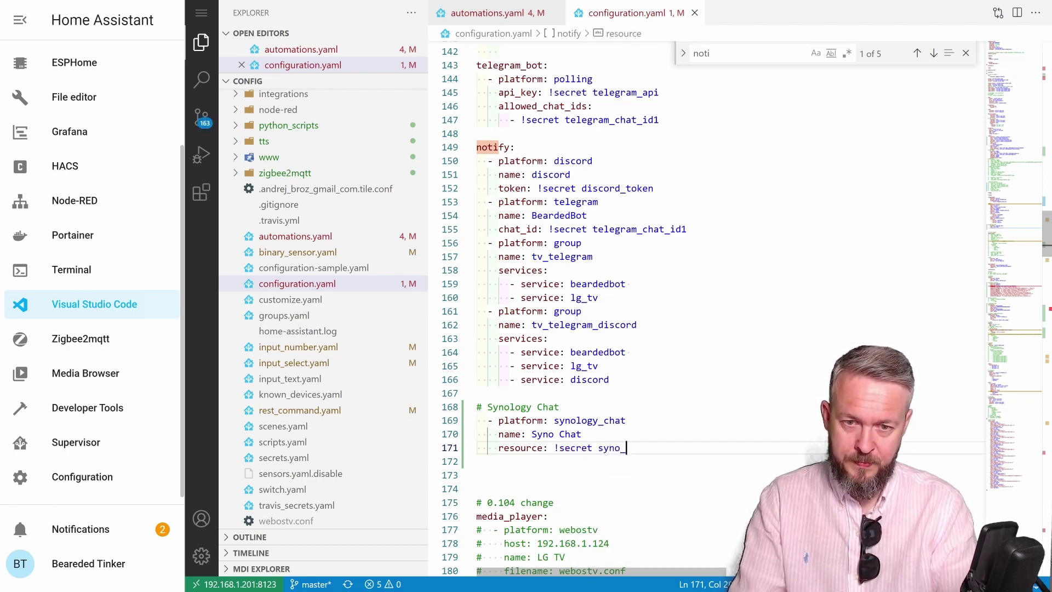
type("chat_webhook")
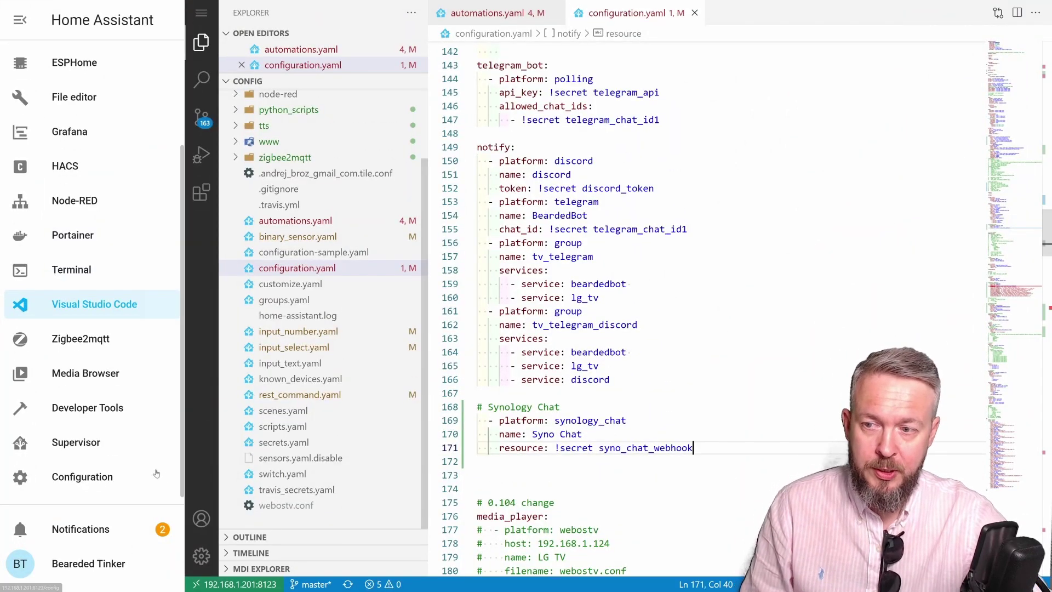
Run Check Configuration in Server Controls, then restart Home Assistant and confirm.
left_click(83, 477)
scroll(678, 474, "down", 5)
scroll(669, 488, "down", 4)
left_click(663, 489)
left_click(729, 237)
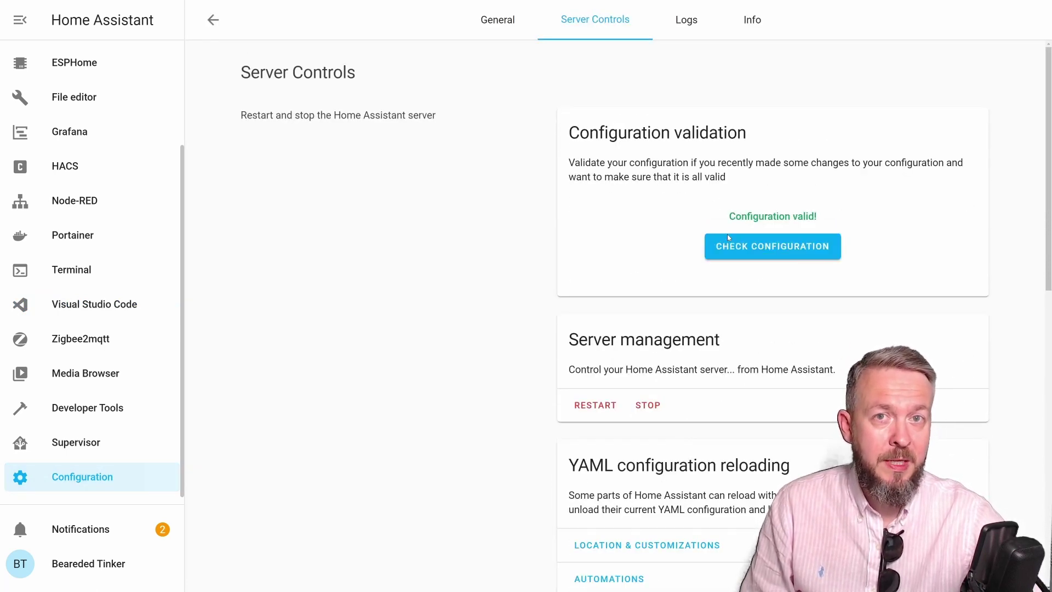
left_click(607, 408)
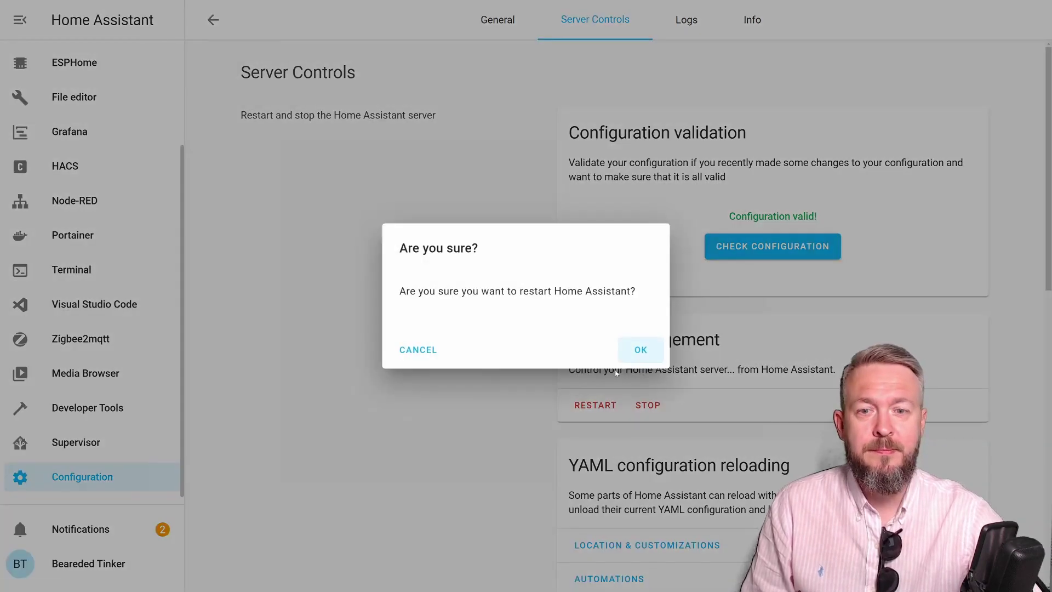
left_click(631, 353)
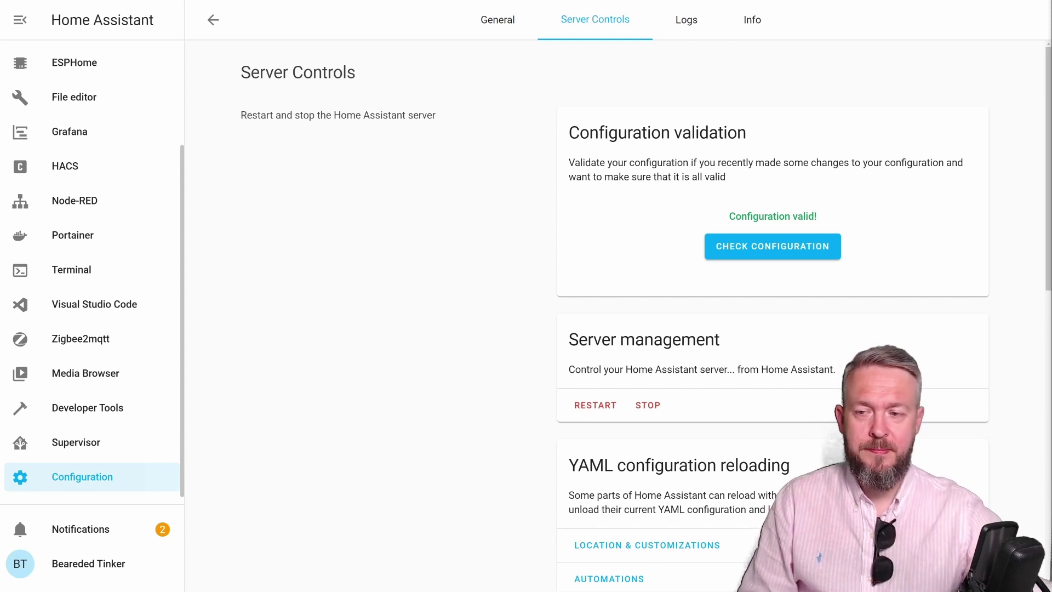
Call notify.syno_chat from Developer Tools Services with the message 'Please SUBSCRIBE! Thanks!'.
left_click(81, 419)
left_click(296, 61)
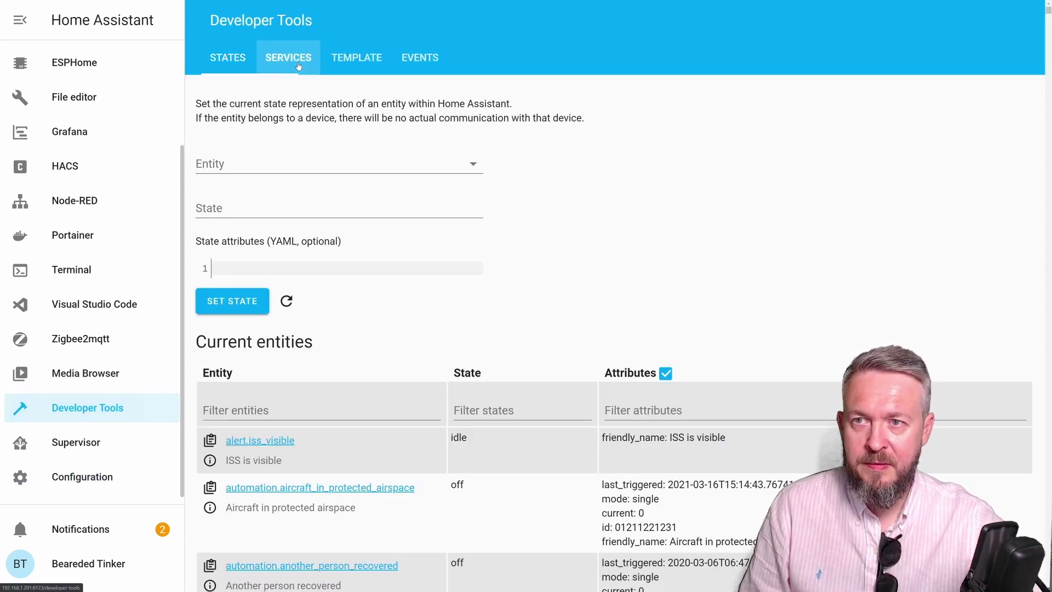
left_click(351, 150)
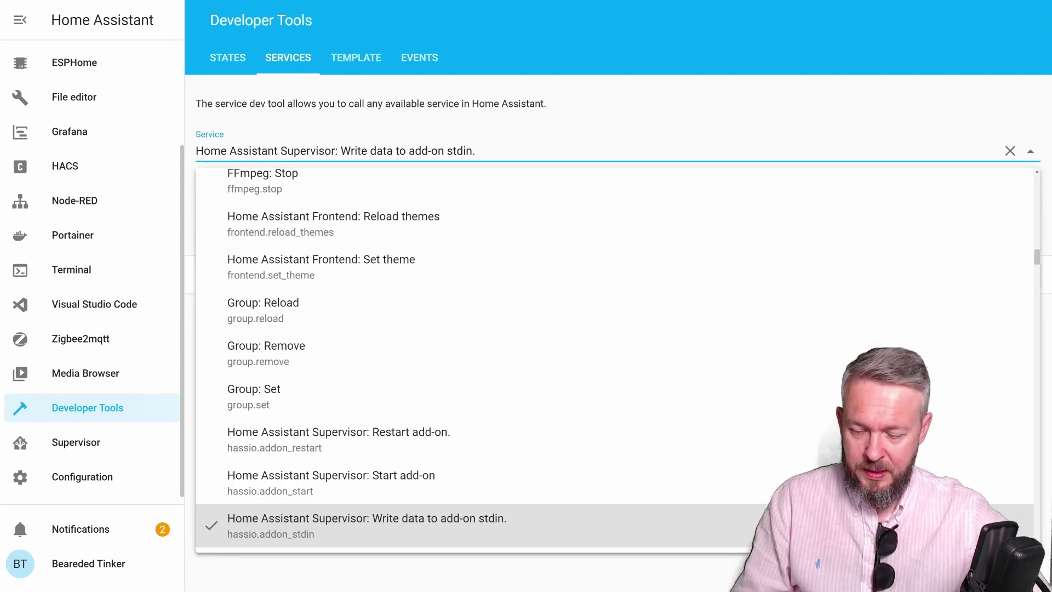
type("notif")
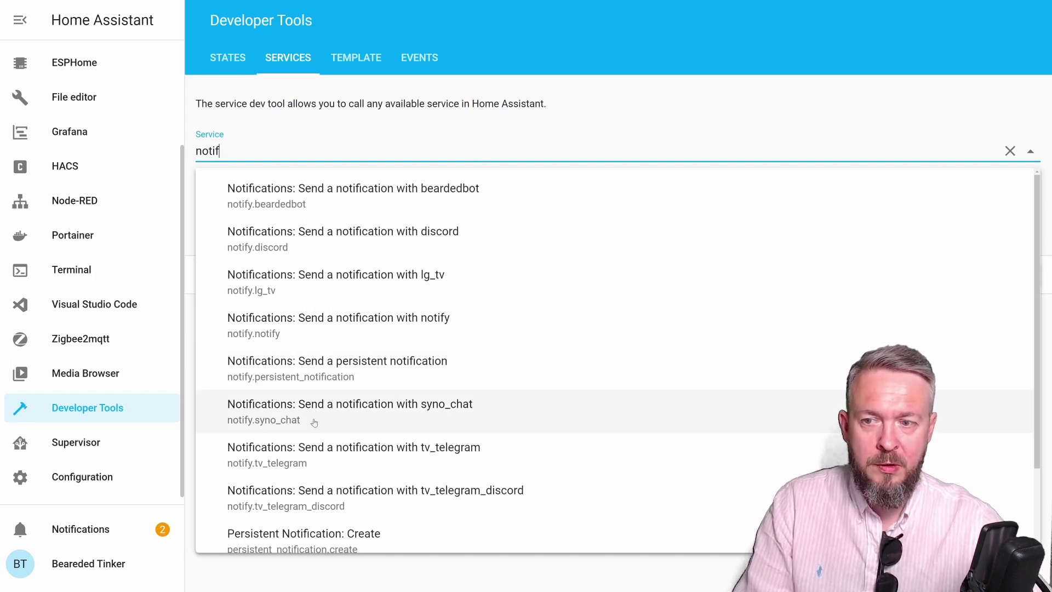
left_click(266, 422)
left_click(229, 250)
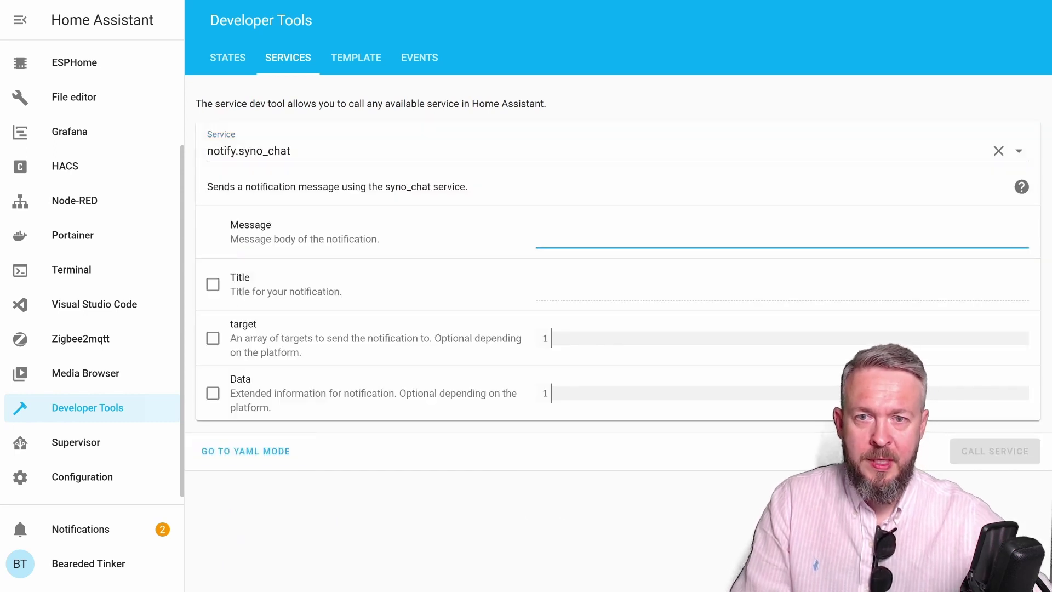
type("Plea")
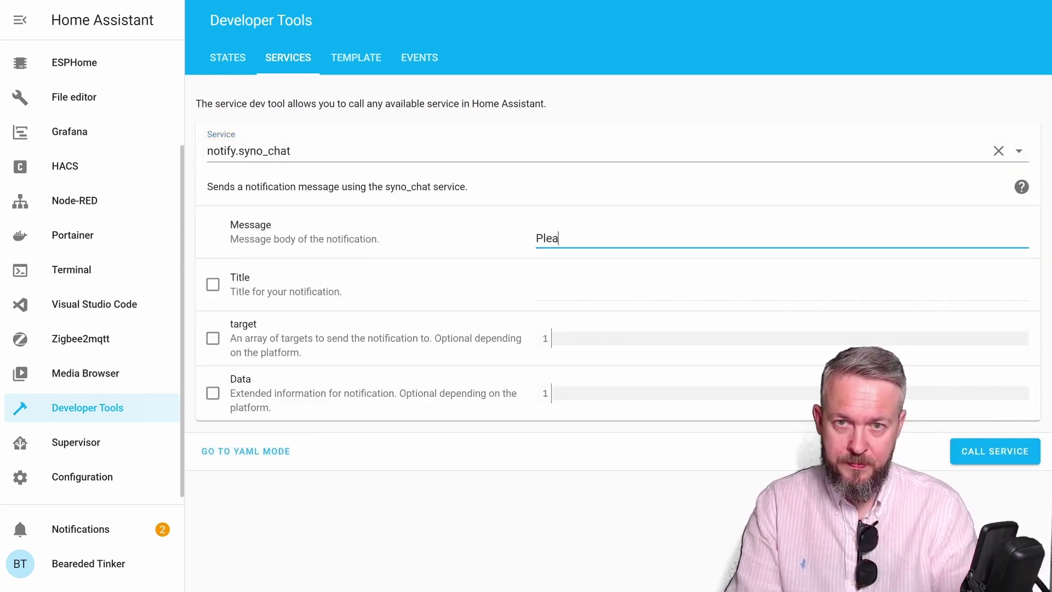
type("se SUBS")
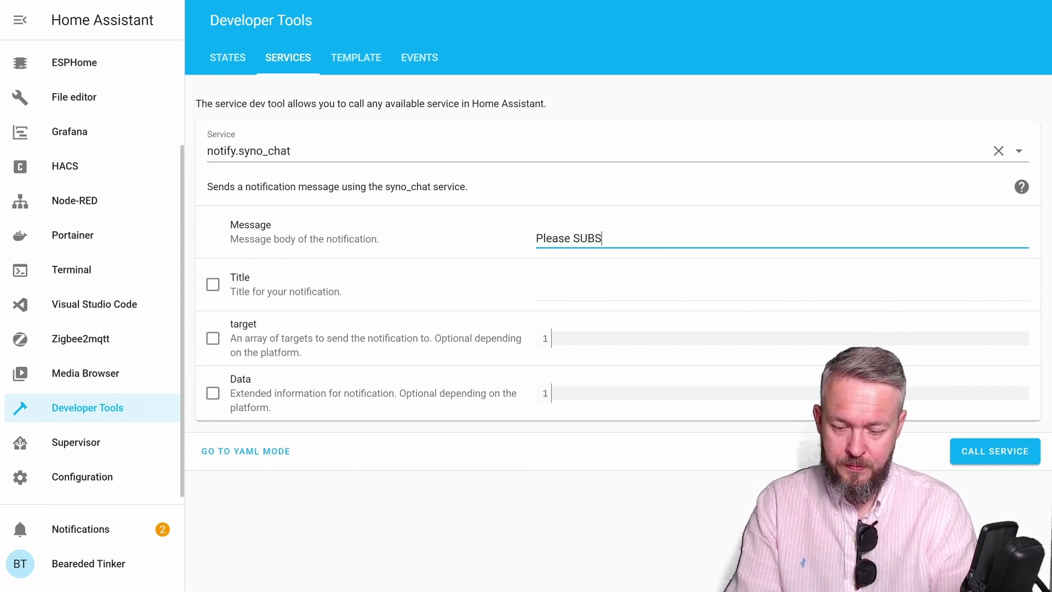
type("CRIBE!")
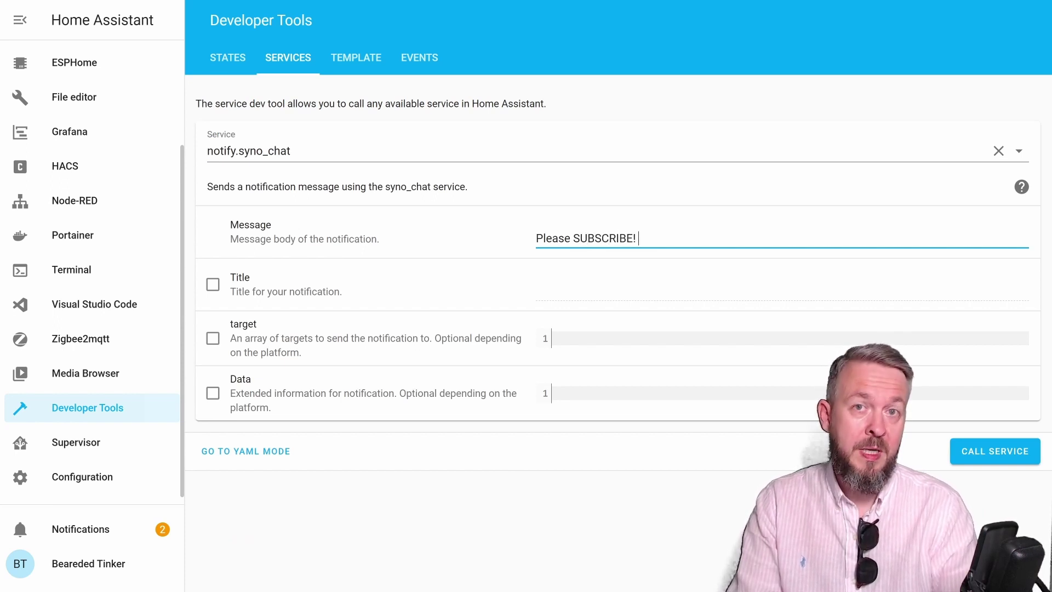
type(" Thanks!")
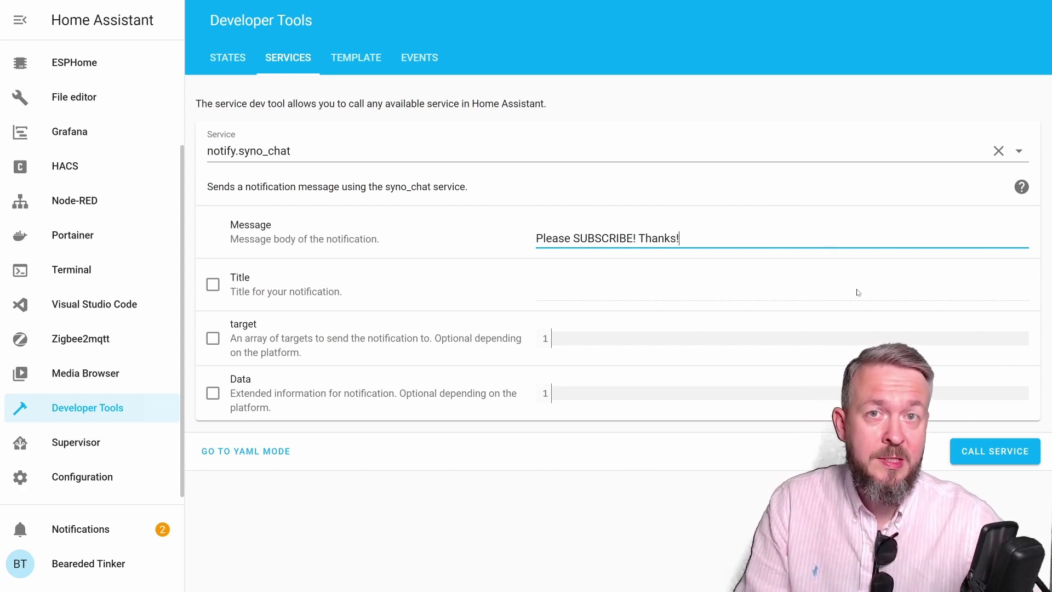
left_click(966, 450)
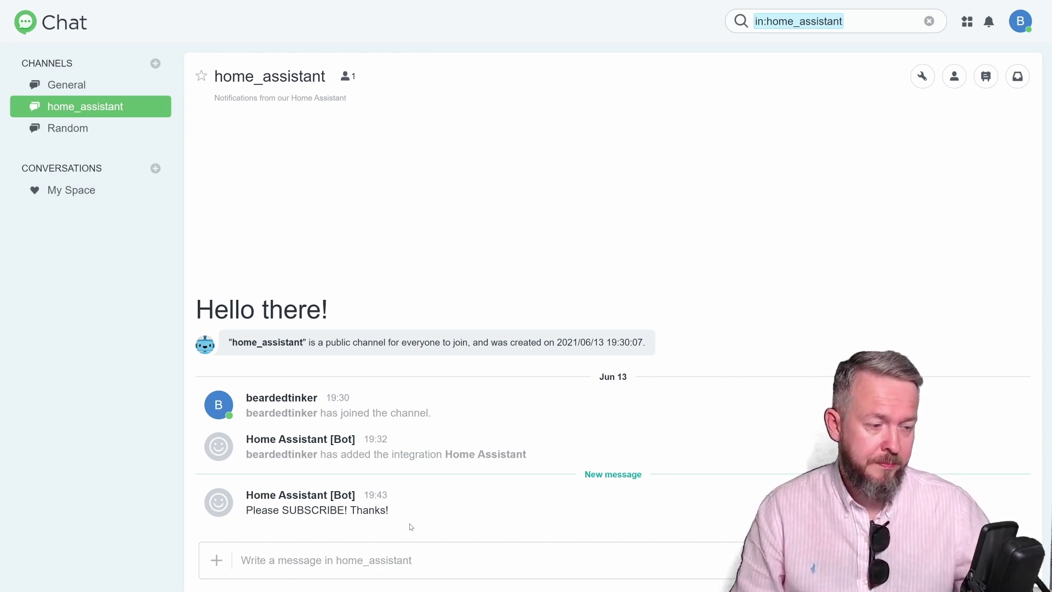
Start a new outgoing webhook with trigger word turn_light_off, then discard it unsaved.
left_click(1022, 33)
left_click(928, 70)
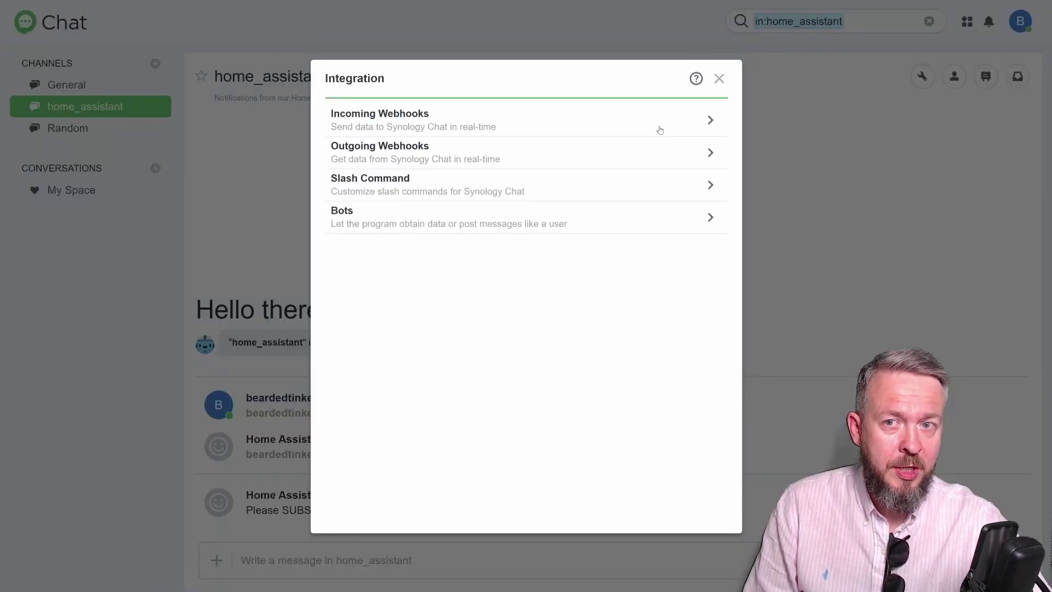
left_click(431, 148)
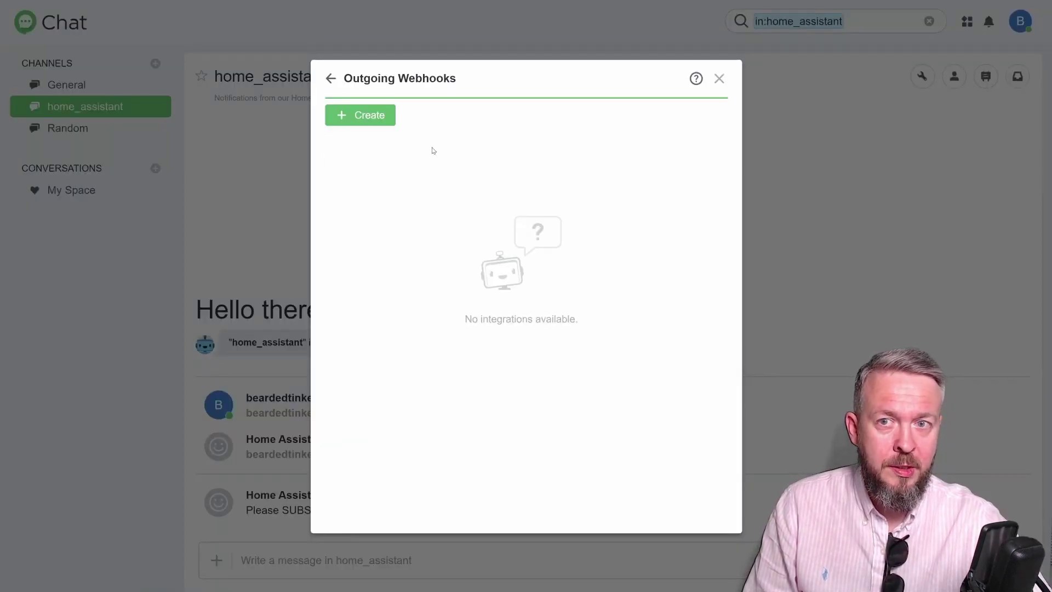
left_click(391, 117)
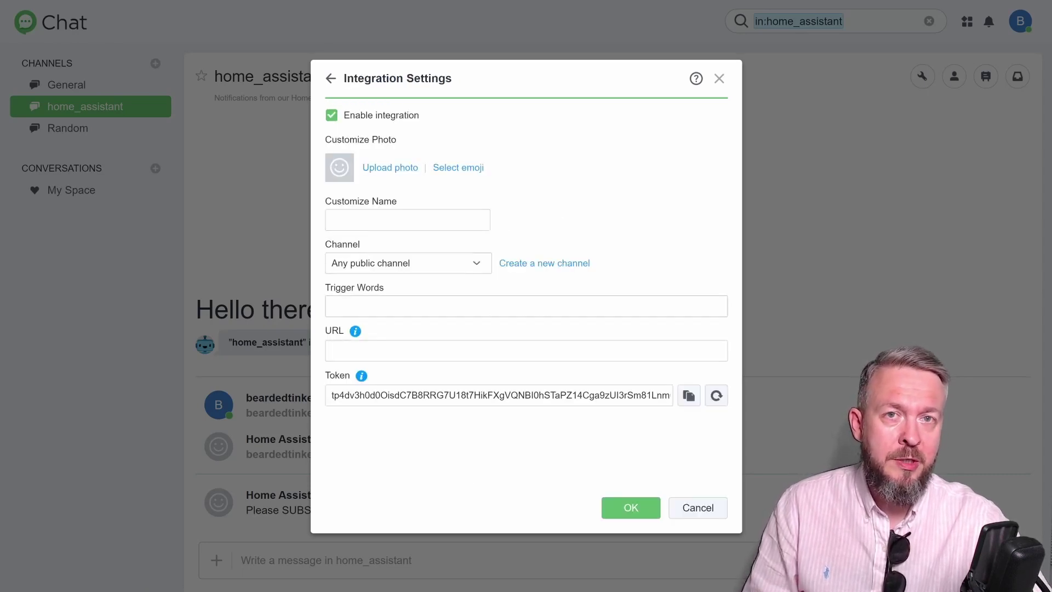
left_click(526, 306)
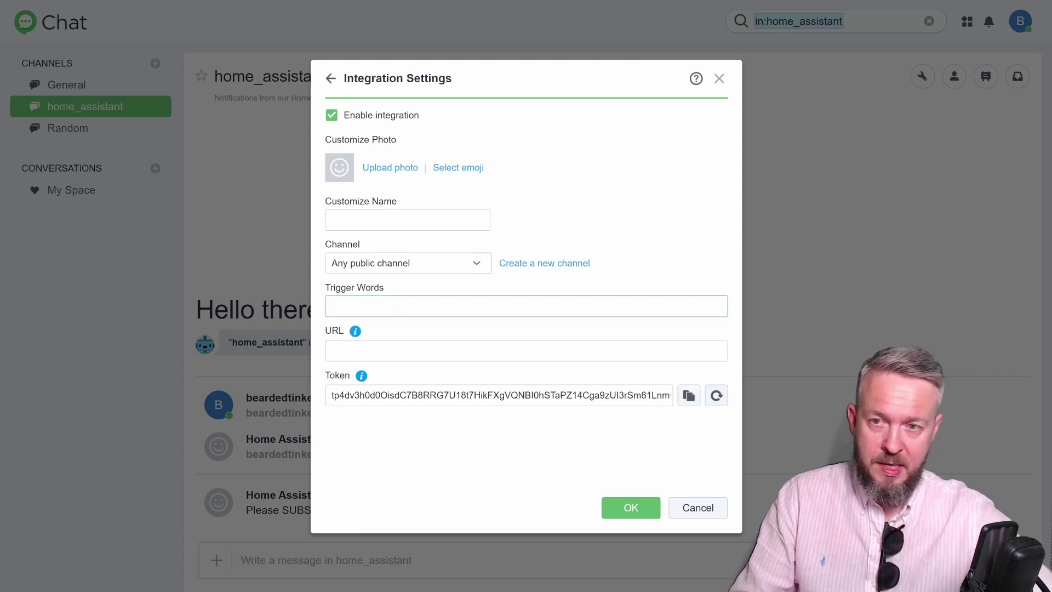
type("turn")
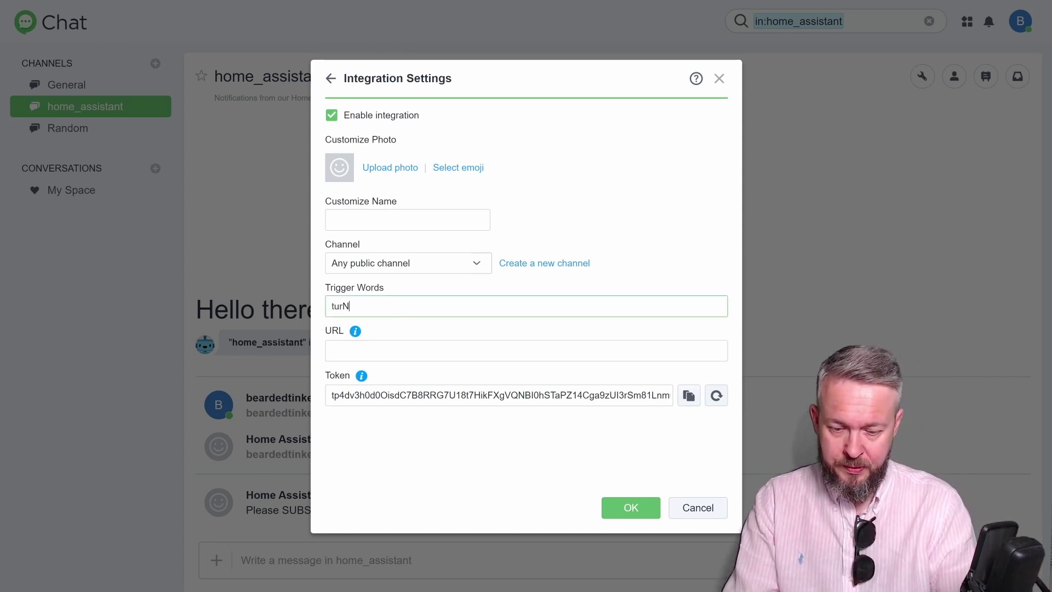
type("_light_off")
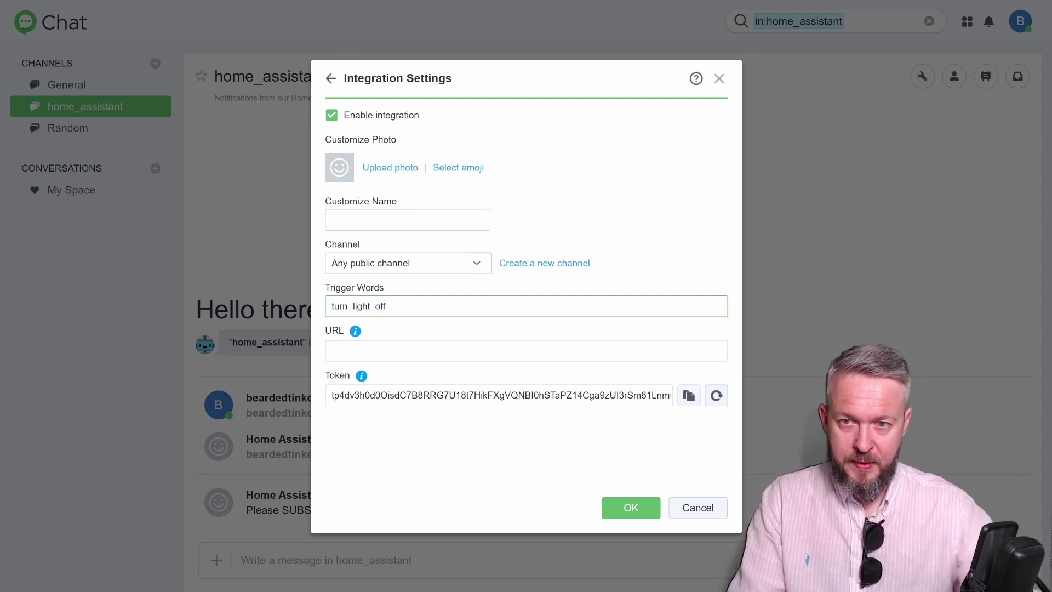
left_click(334, 351)
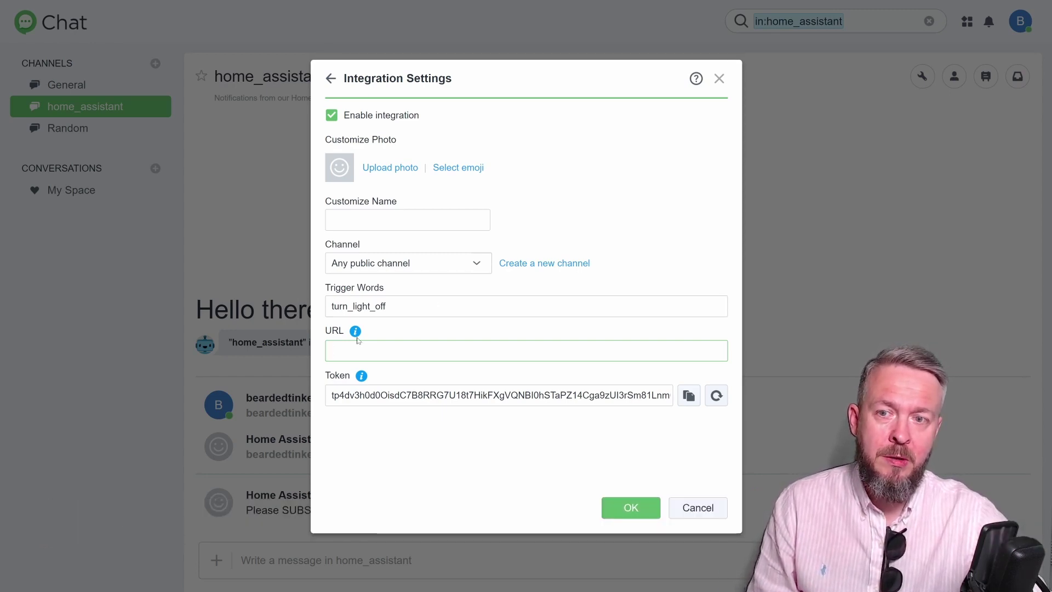
left_click(681, 504)
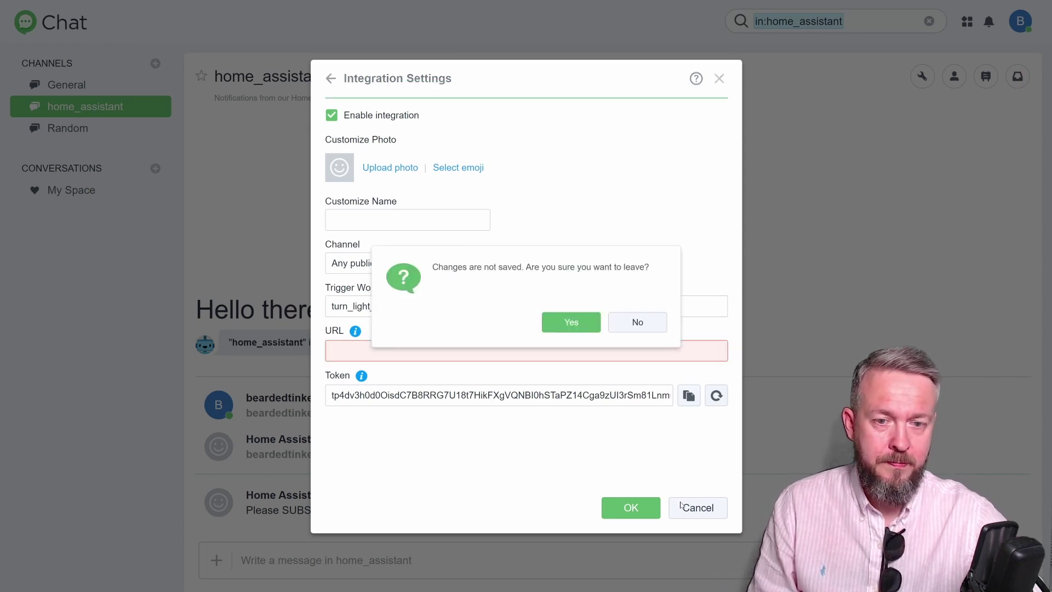
left_click(582, 324)
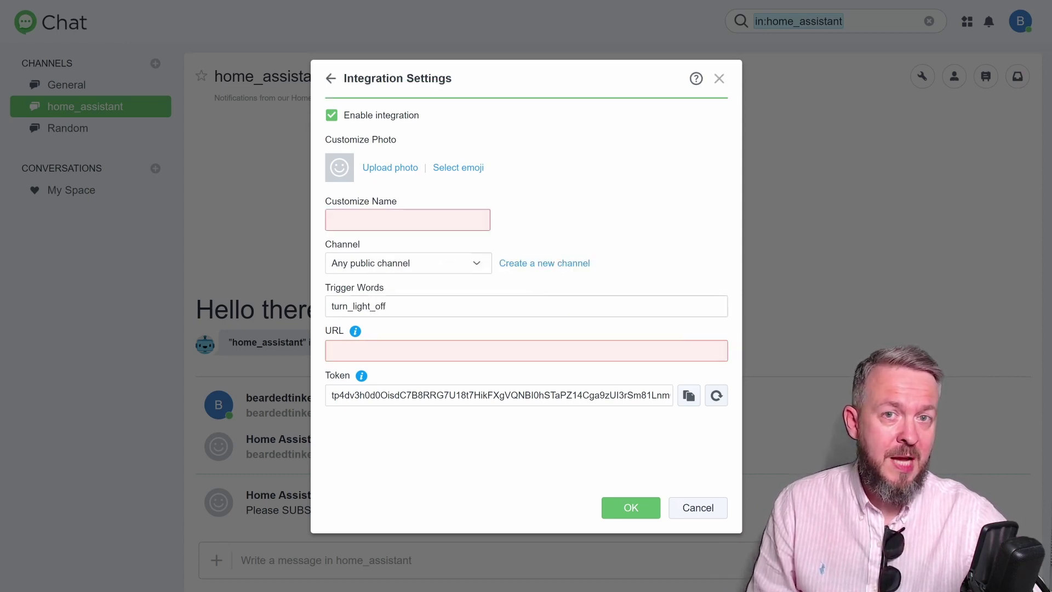
left_click(332, 81)
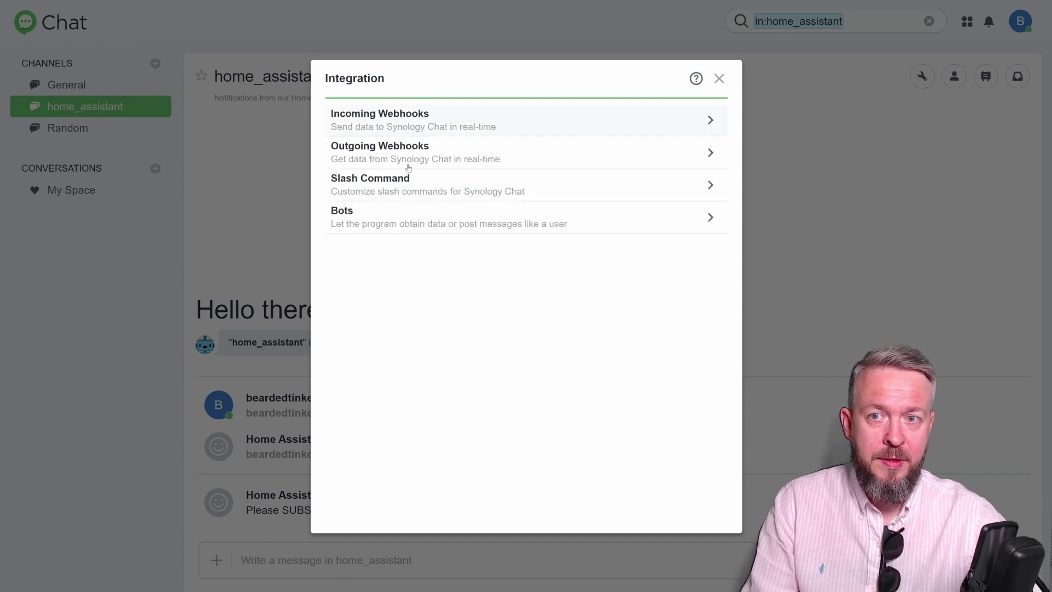
Open a new slash command integration and back out to the integration types.
left_click(393, 195)
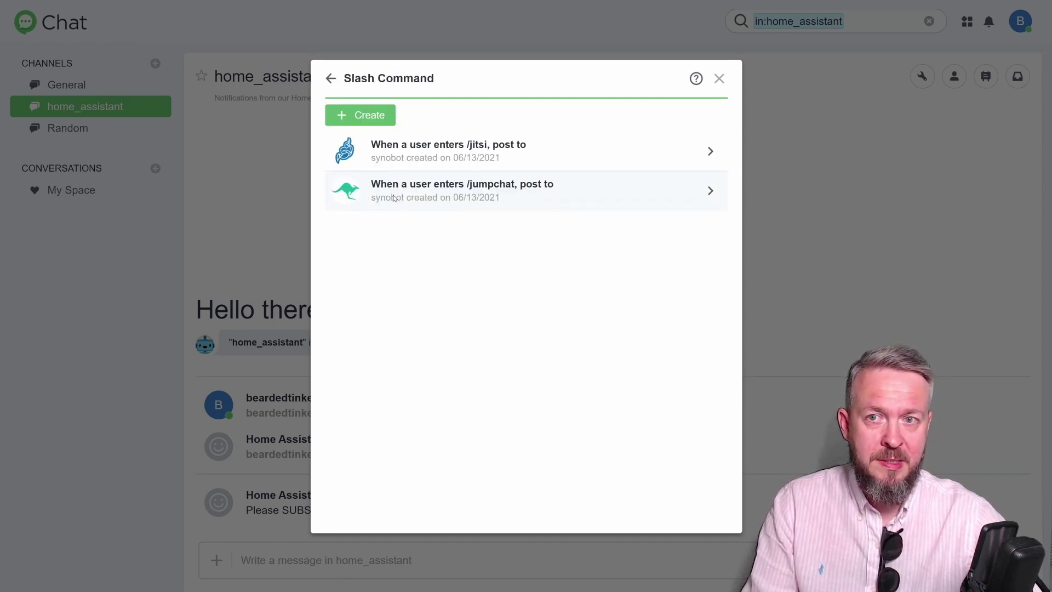
left_click(334, 116)
left_click(330, 80)
left_click(331, 80)
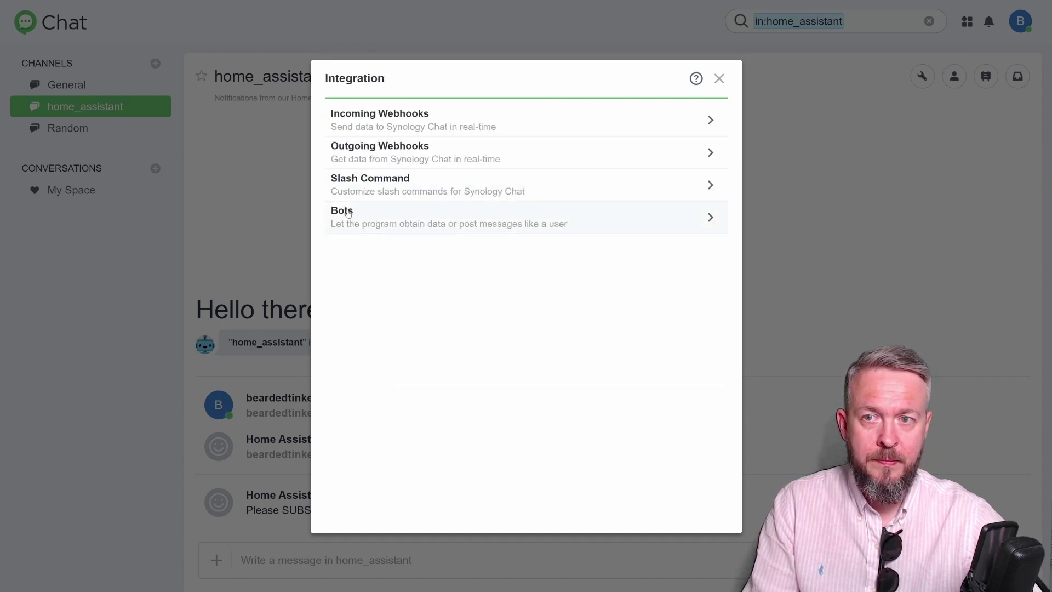
Start a new bot, discard it unsaved, and return to the integration types list.
left_click(348, 214)
left_click(353, 115)
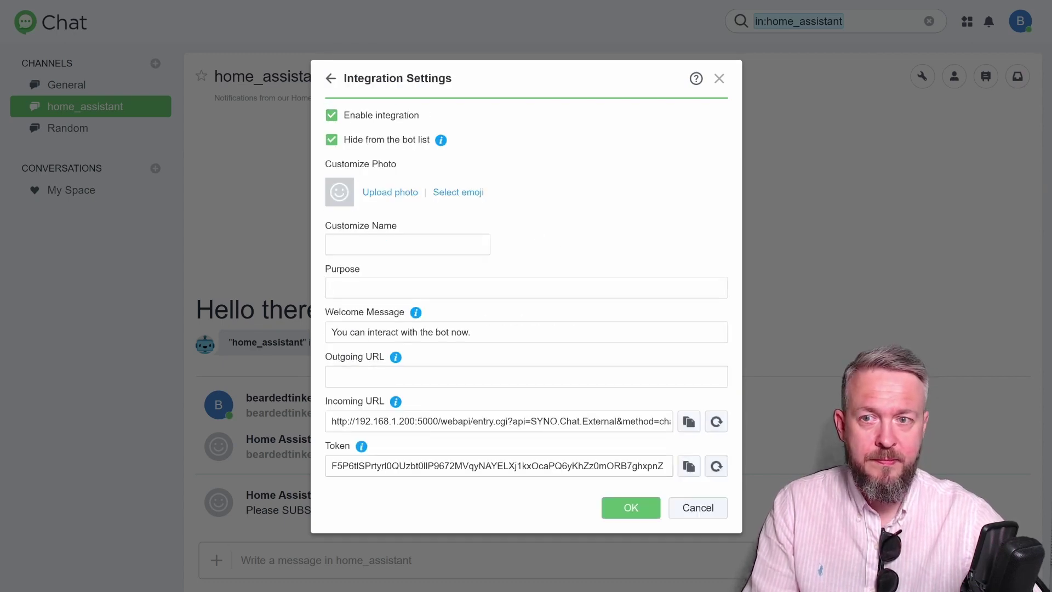
left_click(330, 83)
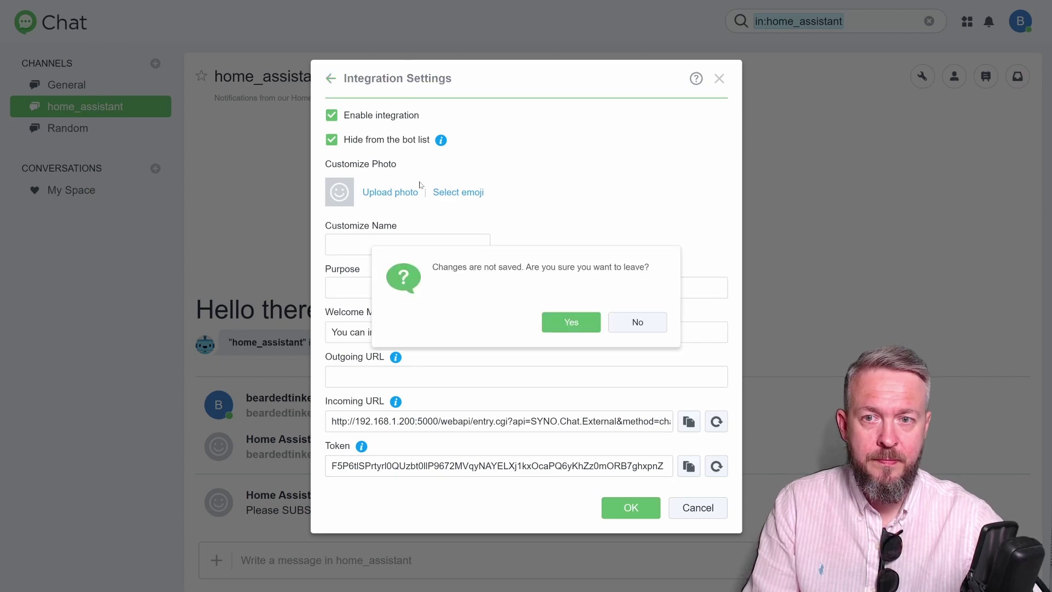
left_click(565, 322)
left_click(329, 79)
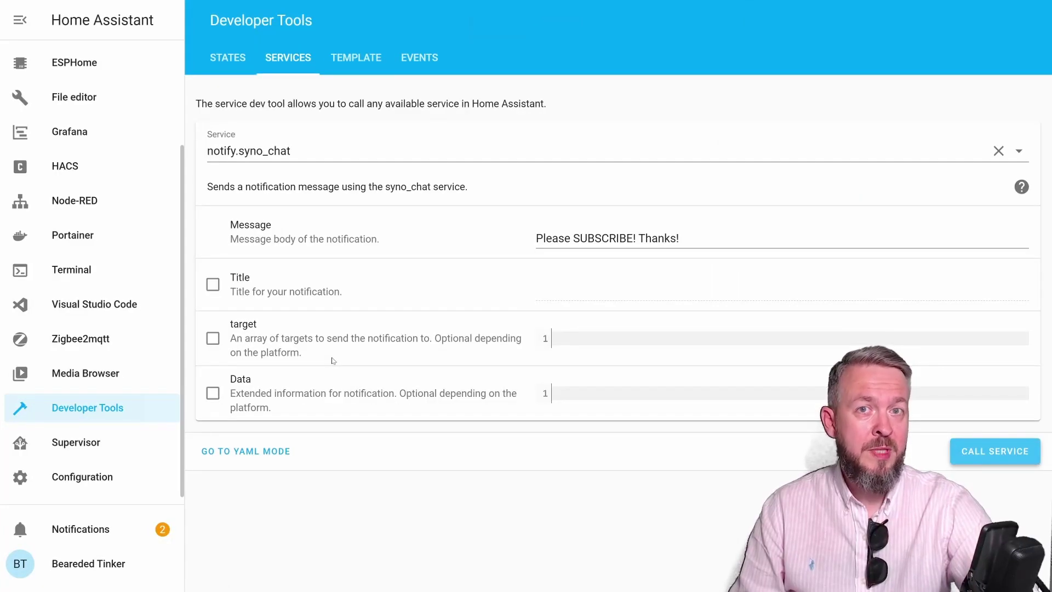
Create a new automation named 'Syno Chat something' triggered on Home Assistant start.
left_click(108, 475)
scroll(651, 208, "down", 3)
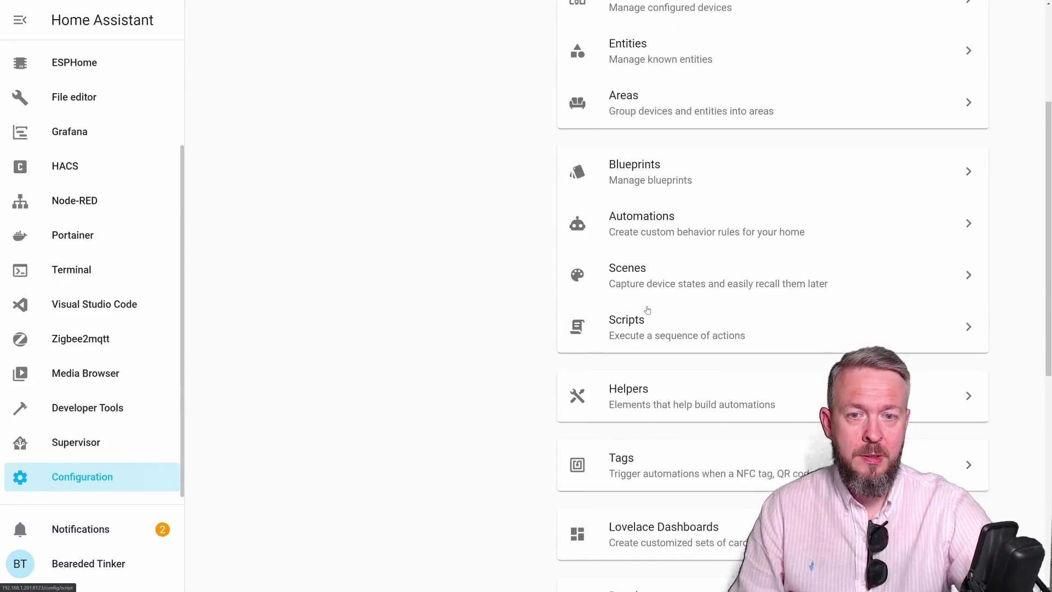
left_click(654, 224)
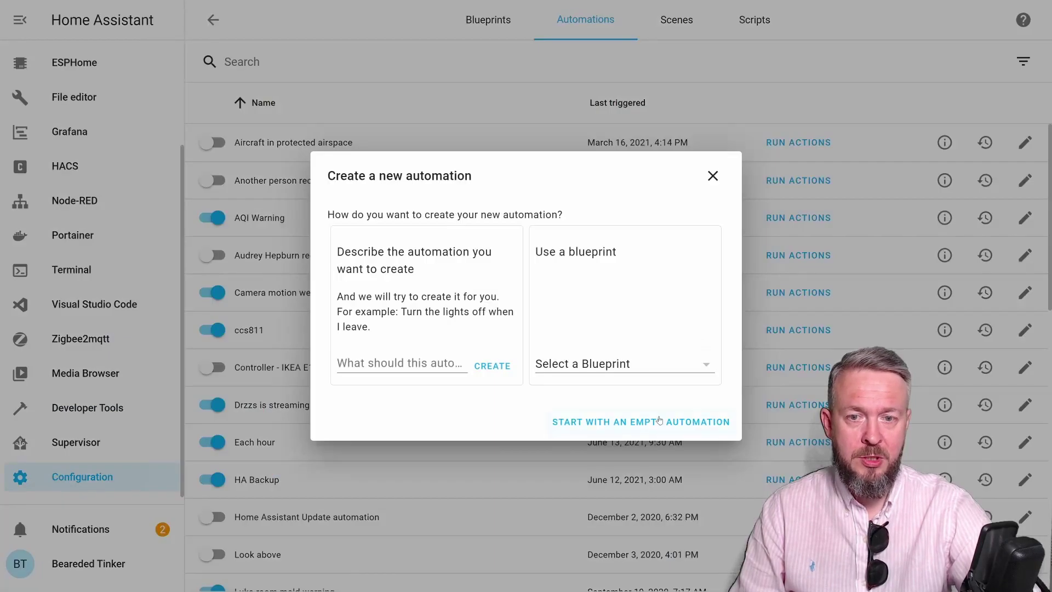
left_click(659, 420)
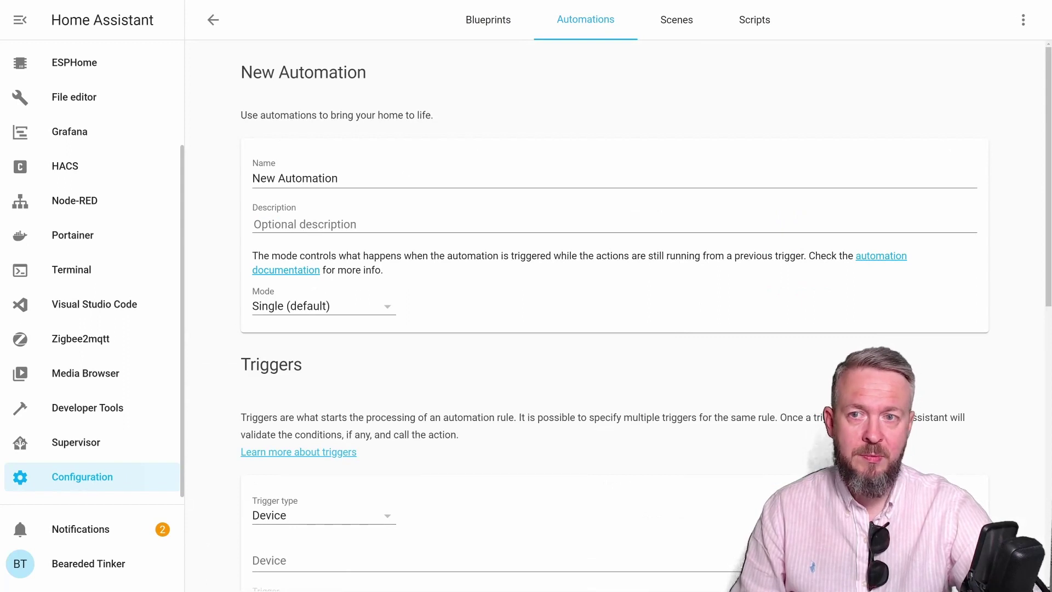
left_click_drag(339, 178, 252, 178)
type("S")
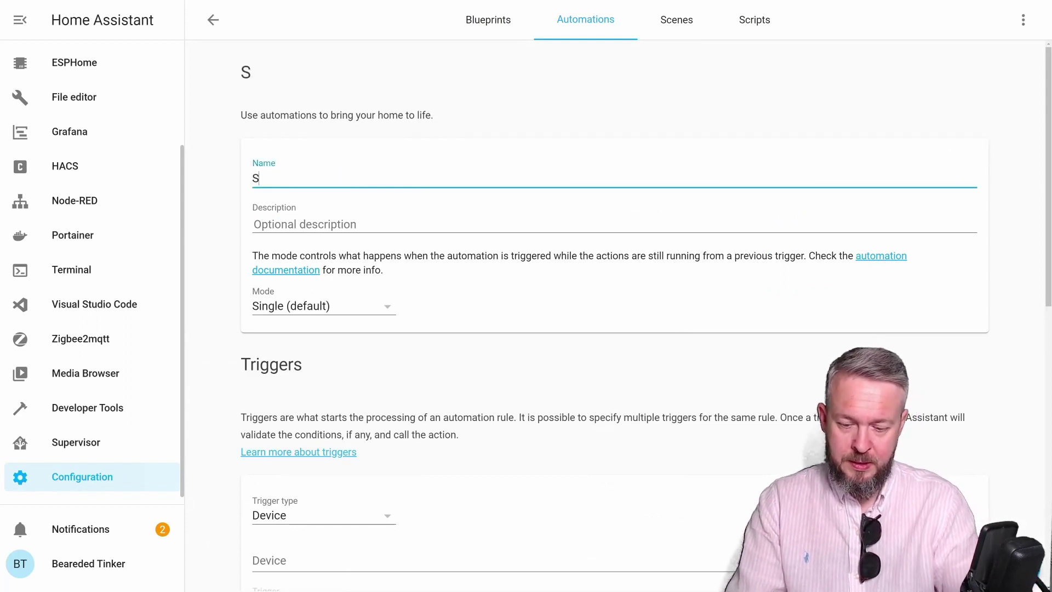
type("yno Chat ")
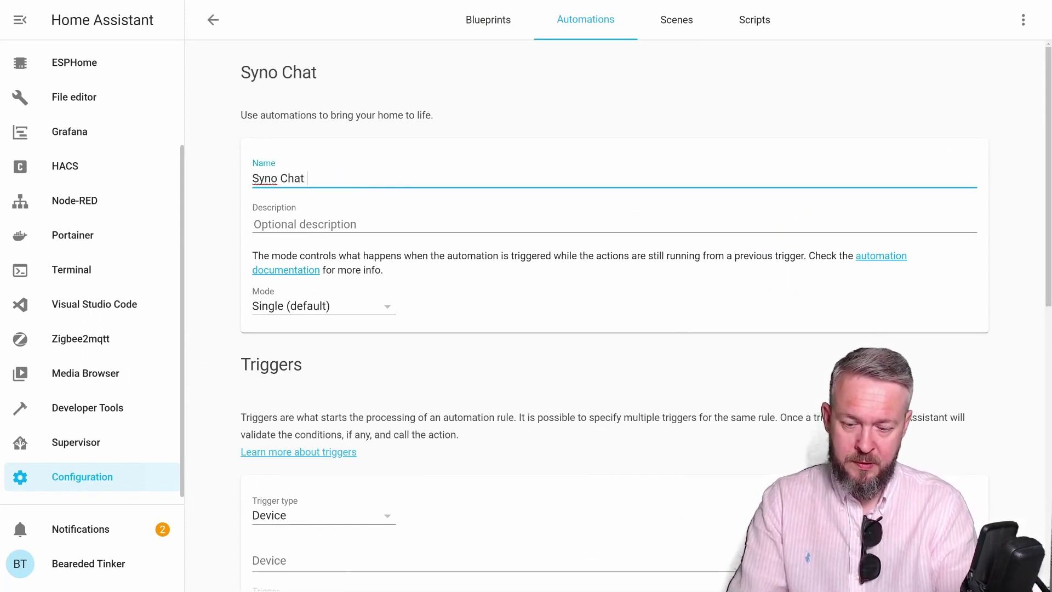
type("something")
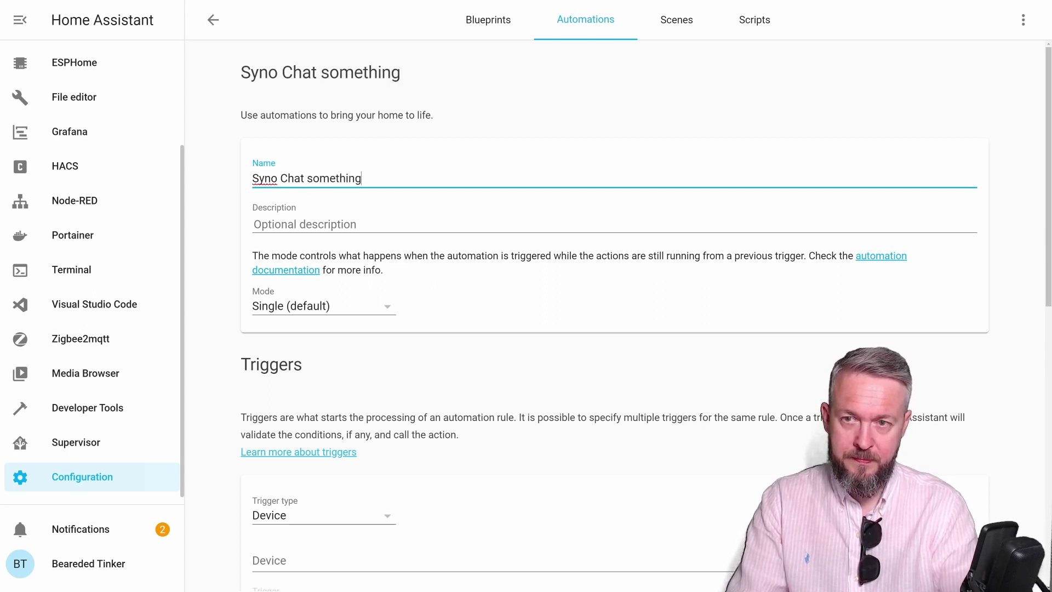
scroll(364, 348, "down", 3)
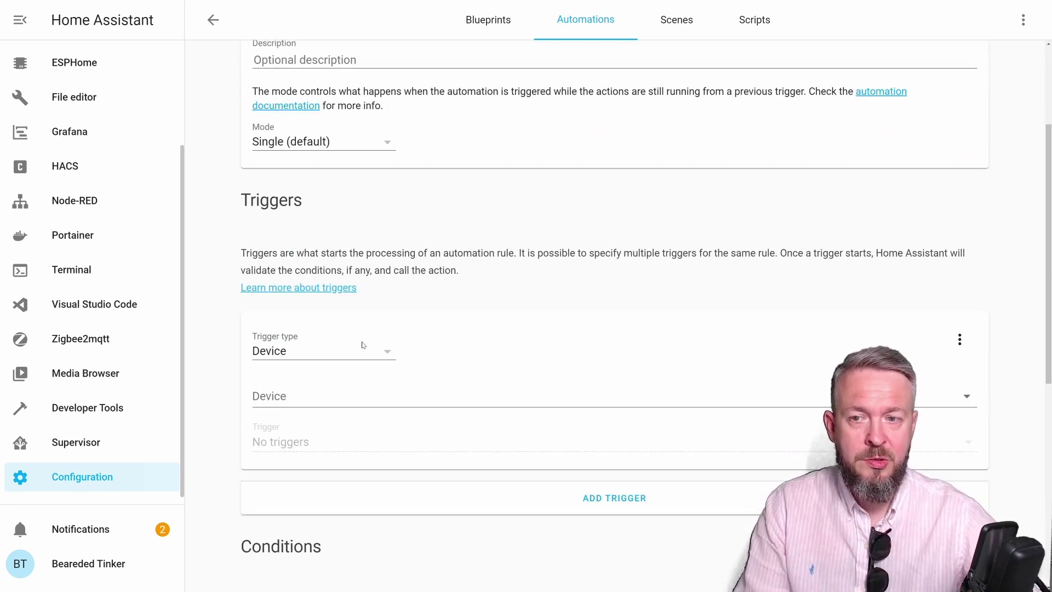
left_click(364, 349)
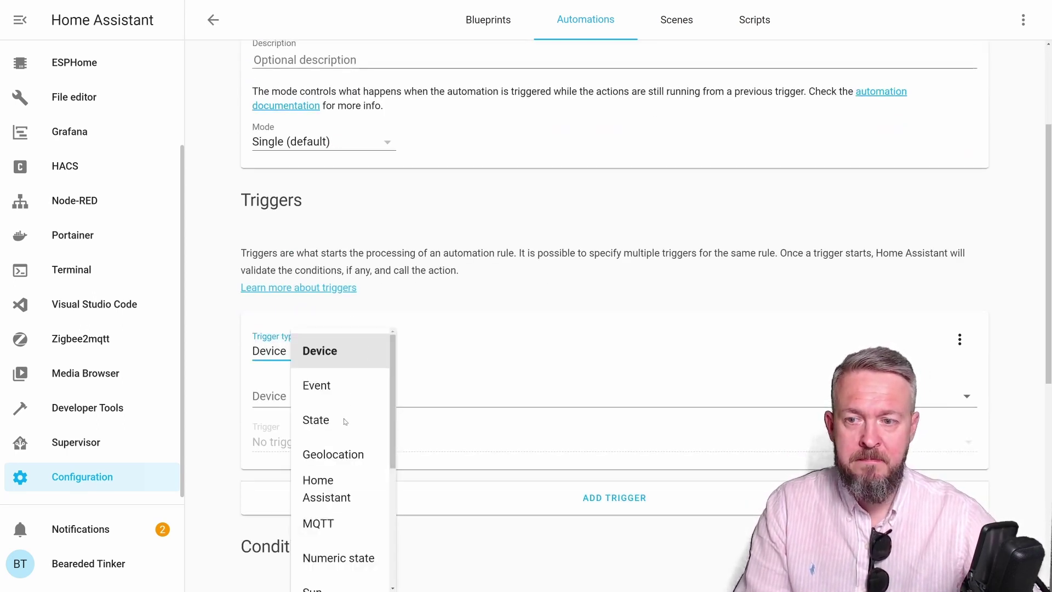
left_click(327, 489)
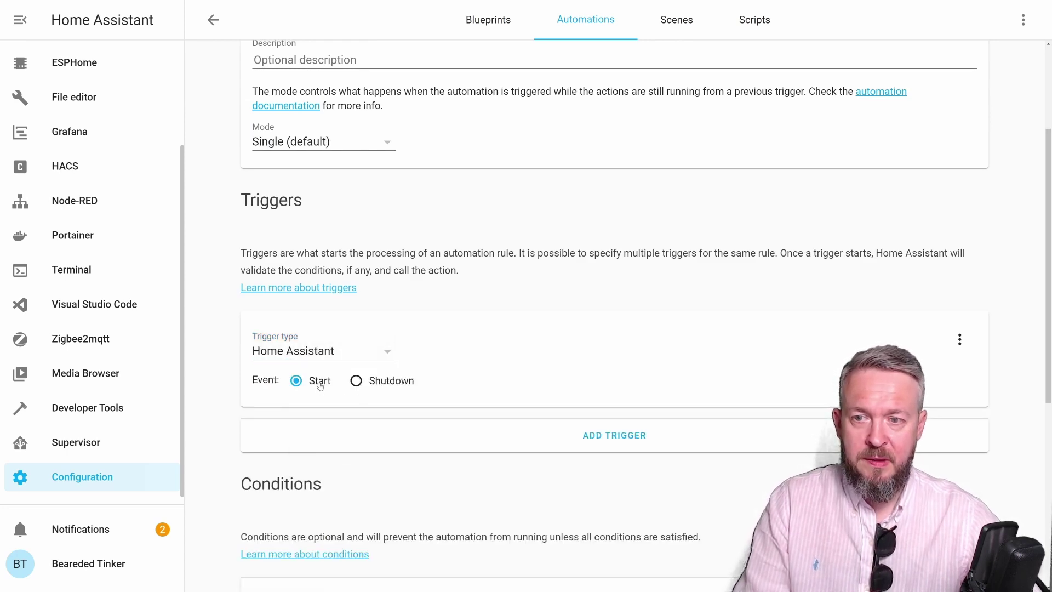
Add a Call service action for notify.syno_chat with message 'Synology is starting up.'.
scroll(411, 379, "down", 3)
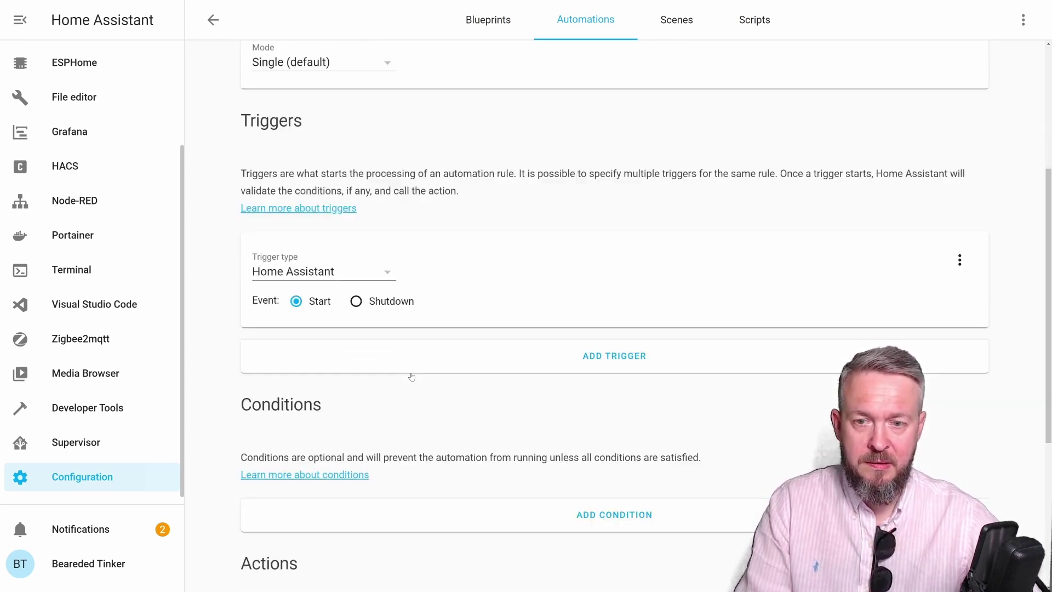
scroll(369, 460, "down", 3)
left_click(390, 416)
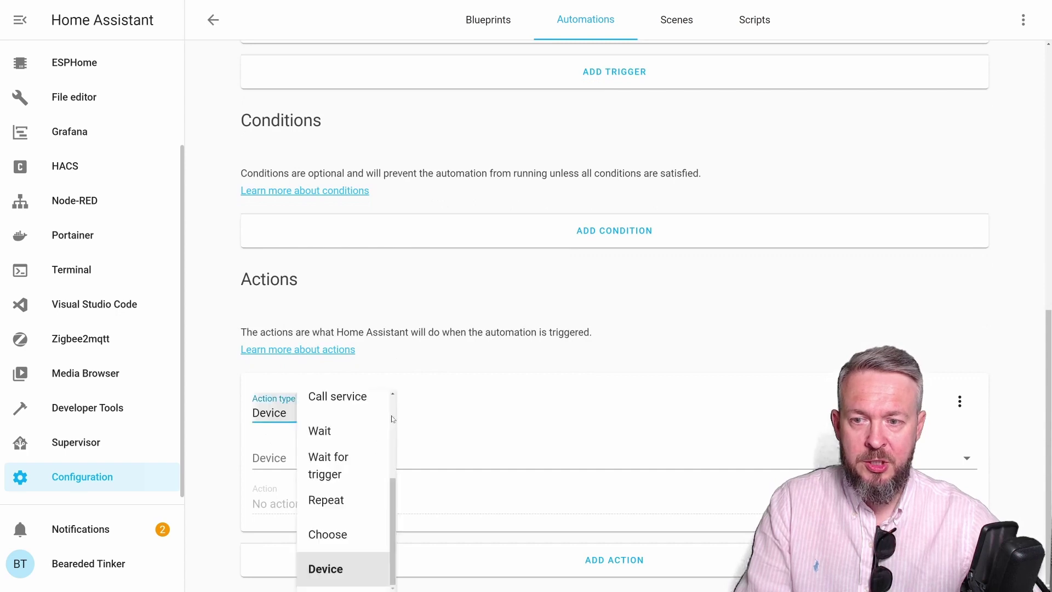
scroll(361, 471, "up", 1)
left_click(337, 437)
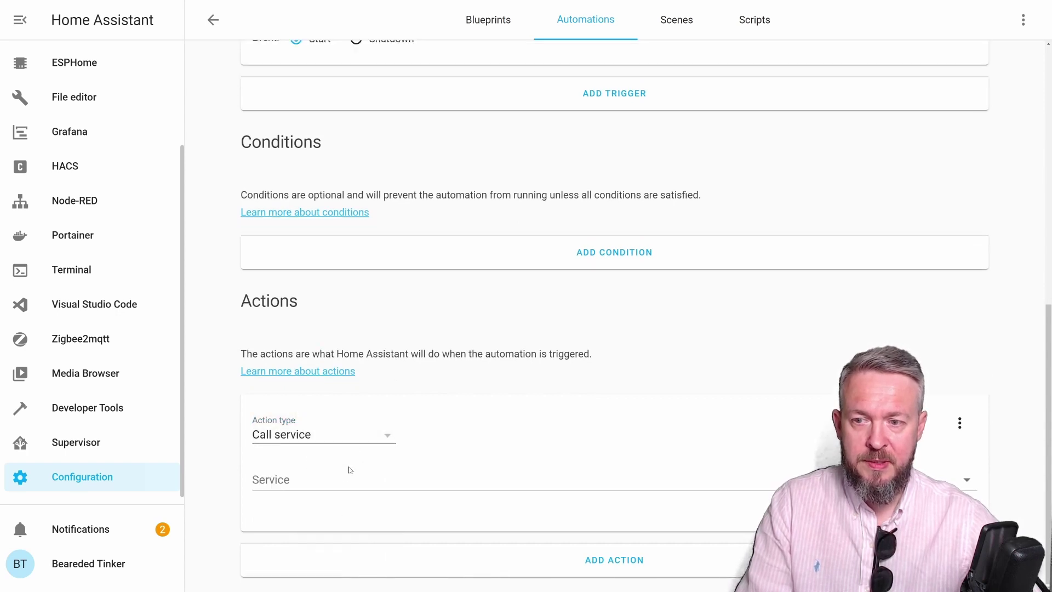
left_click(349, 471)
type("not")
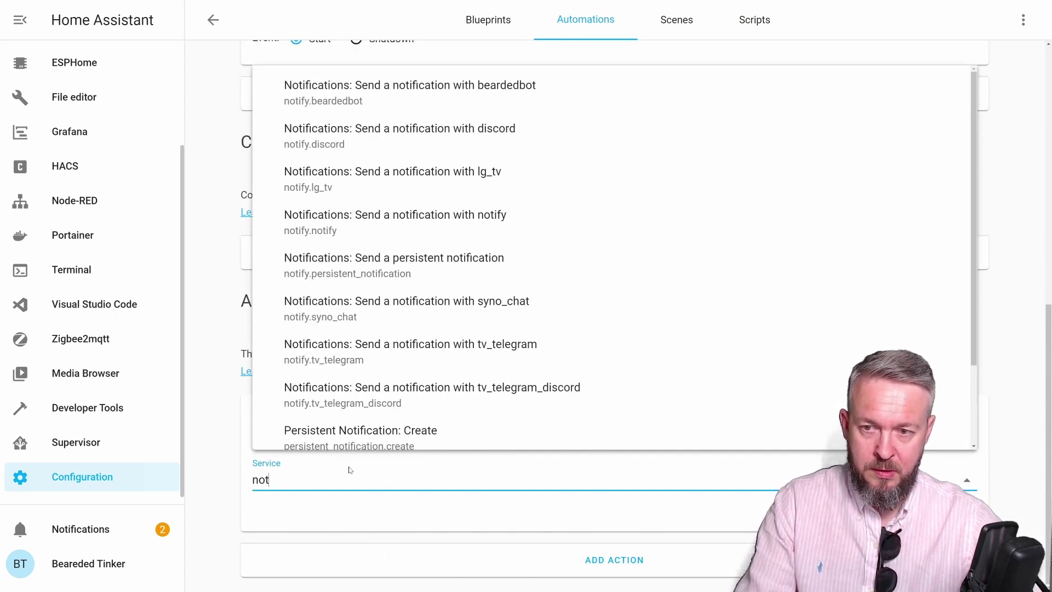
left_click(387, 304)
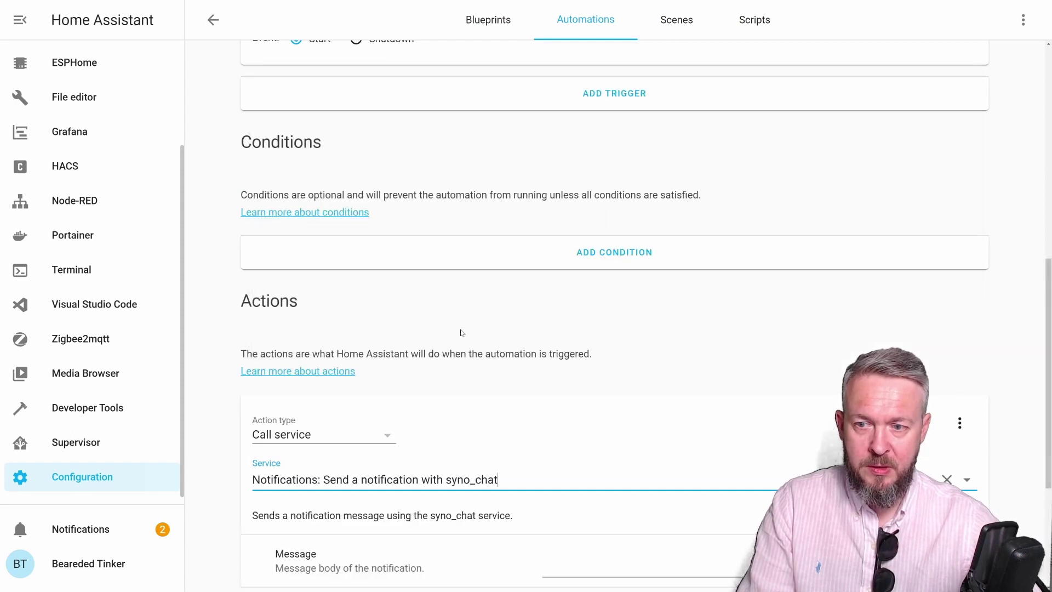
scroll(386, 307, "down", 2)
left_click(630, 486)
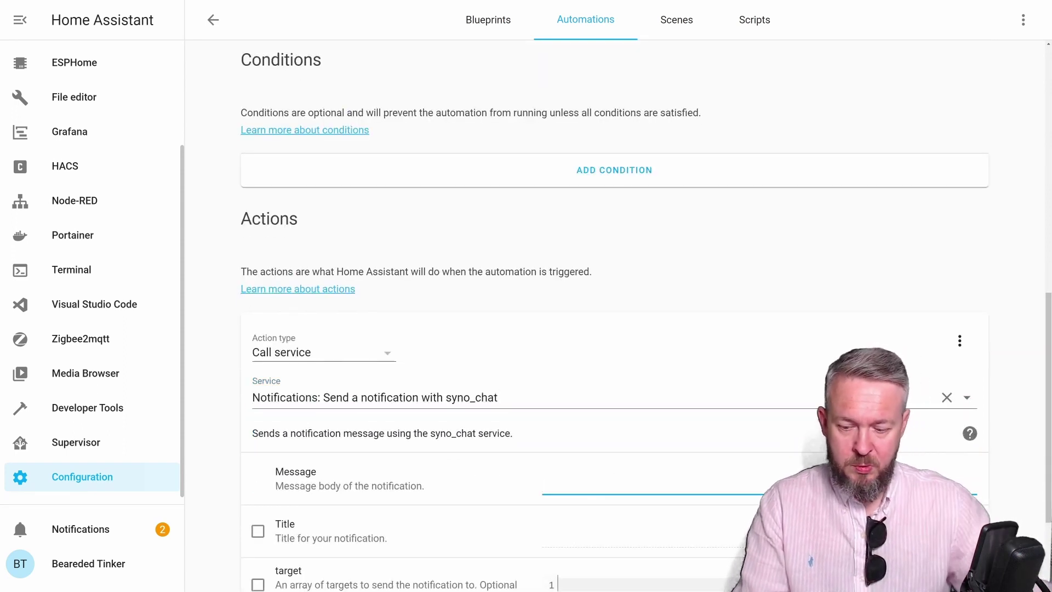
type("Syno")
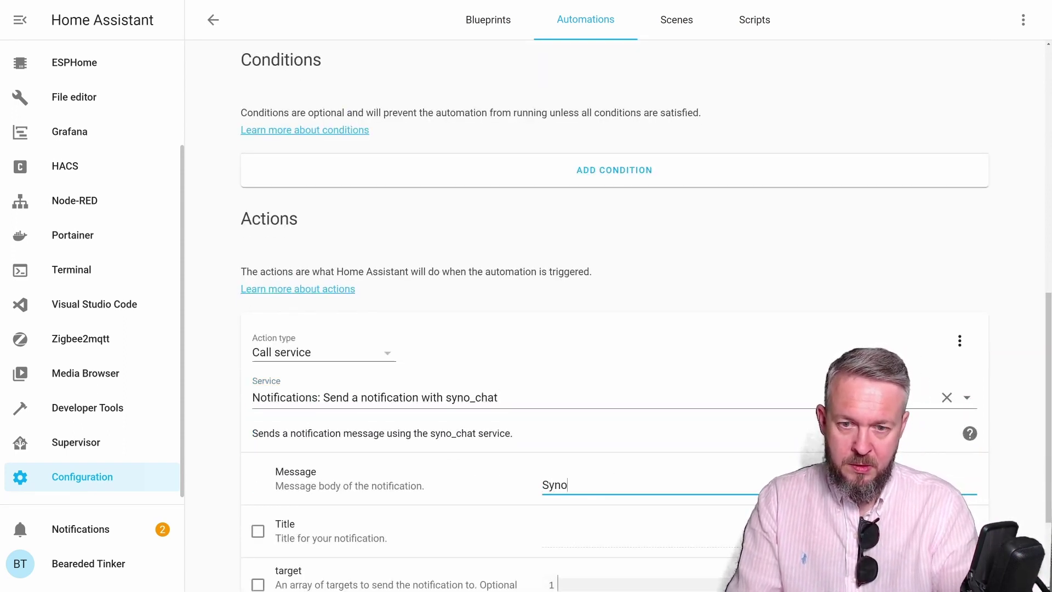
type("logy is sta")
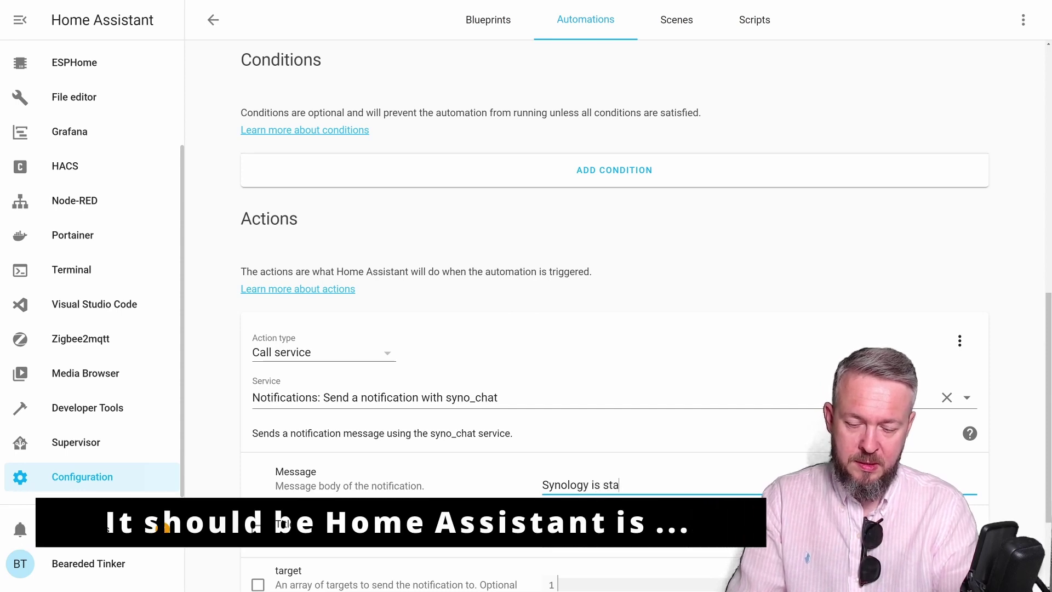
type("rting up.")
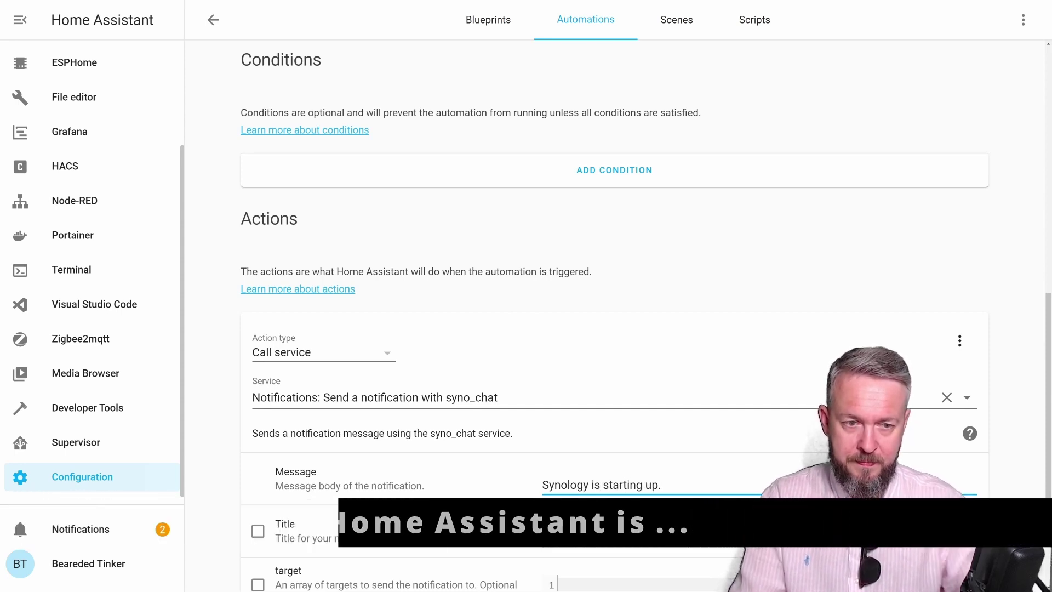
left_click(638, 449)
Search the automations for 'syno' and run the actions of Syno Chat something.
scroll(555, 286, "up", 7)
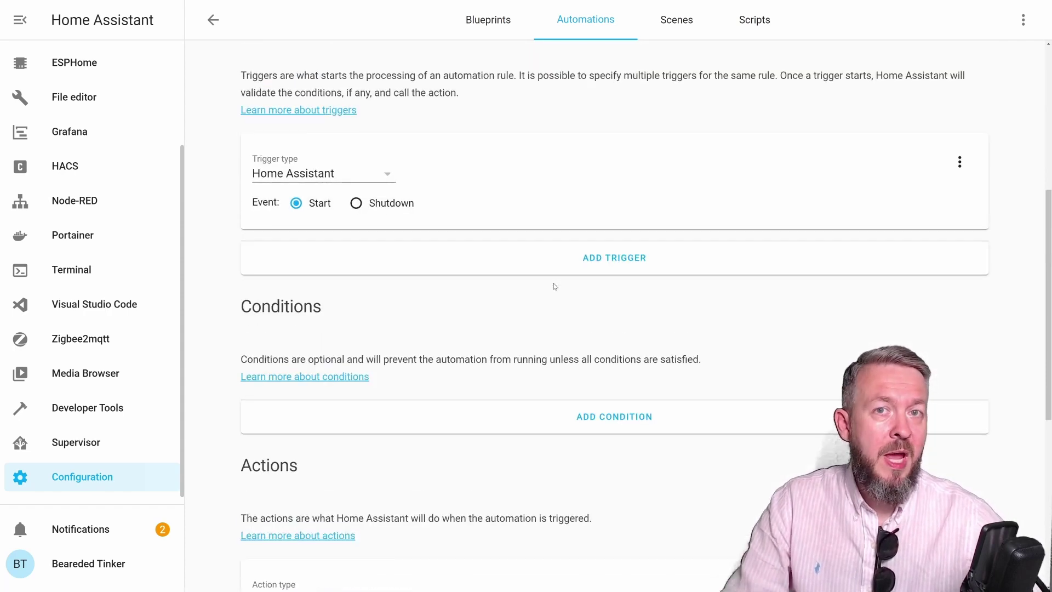
scroll(407, 203, "up", 2)
scroll(407, 203, "down", 10)
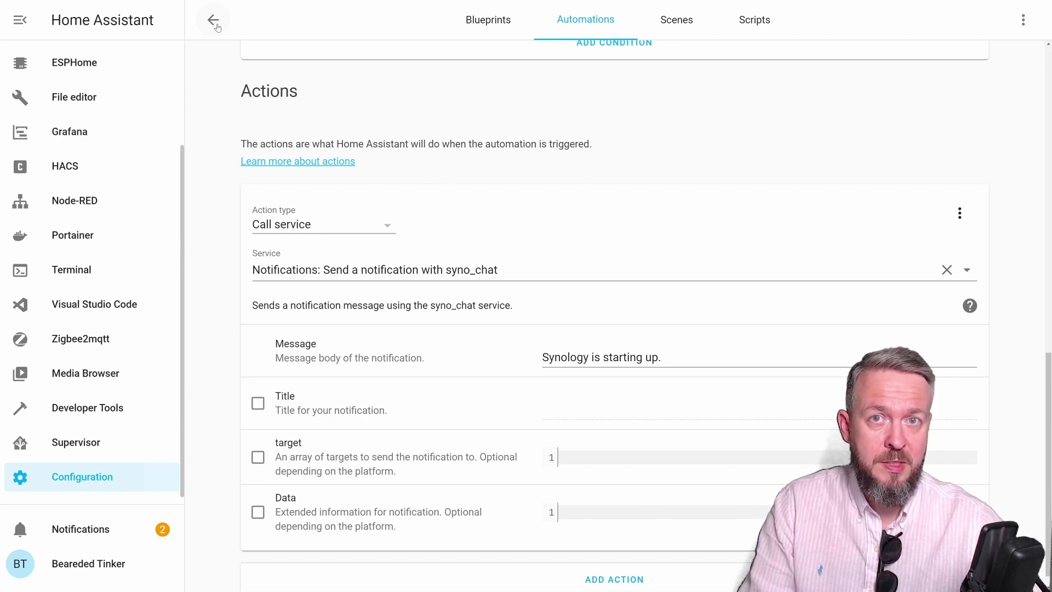
left_click(606, 12)
left_click(453, 82)
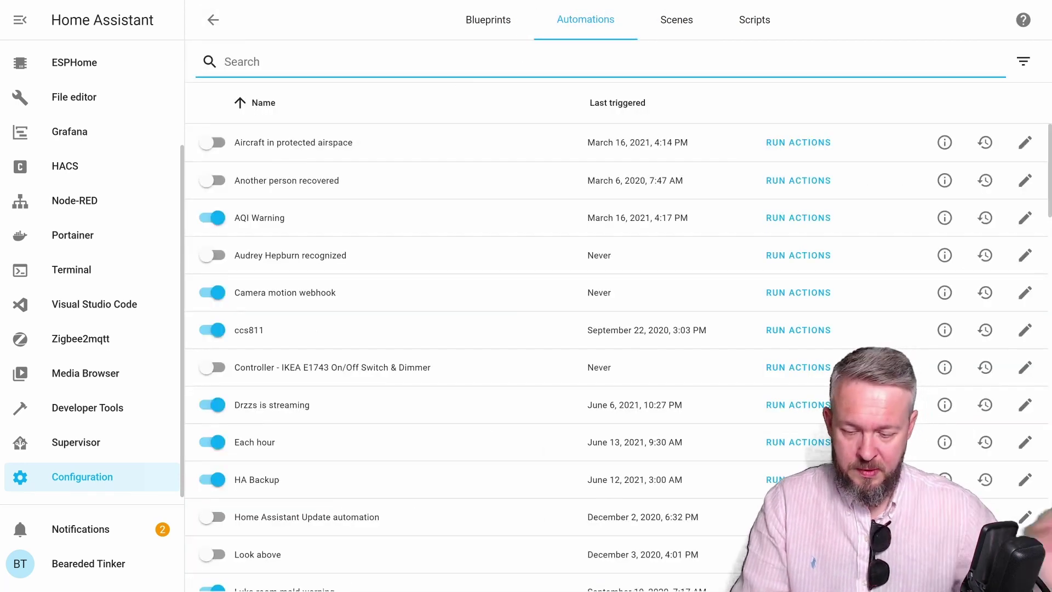
type("syno")
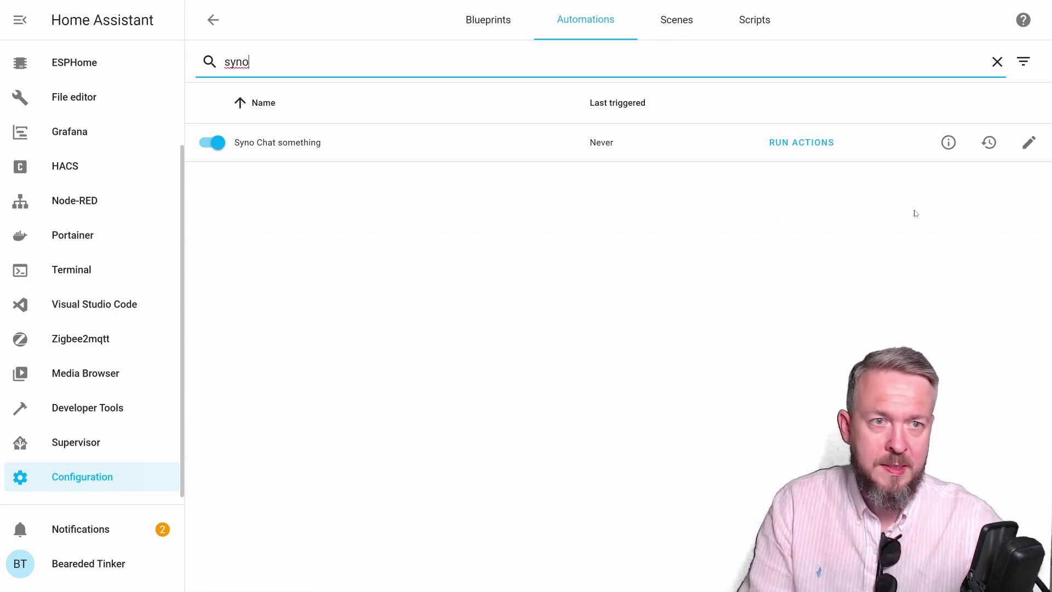
left_click(820, 150)
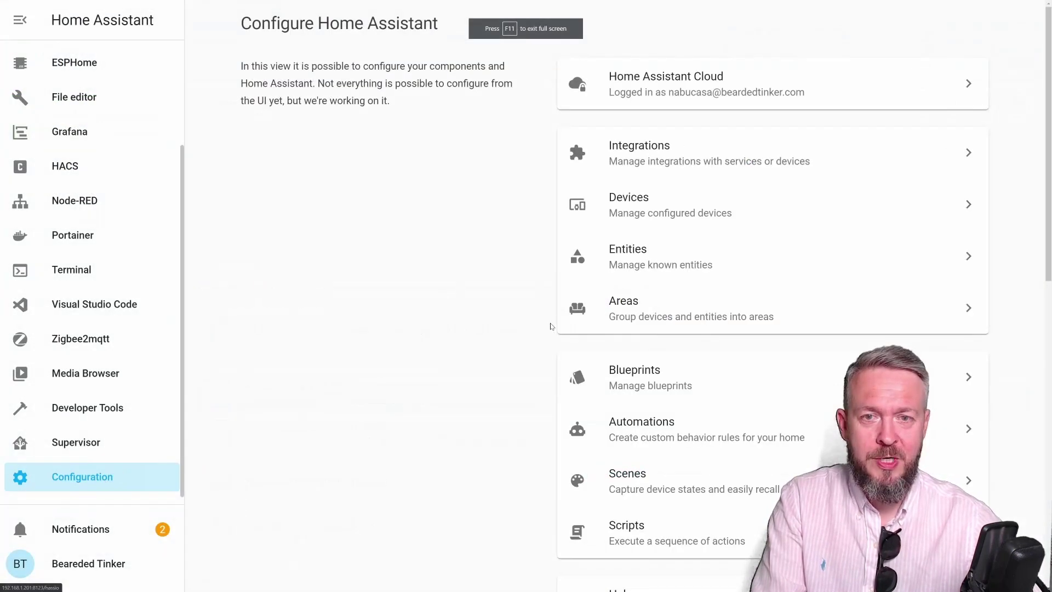
Validate the configuration in Server Controls again, then restart the server and confirm.
scroll(660, 463, "down", 10)
left_click(660, 496)
left_click(741, 240)
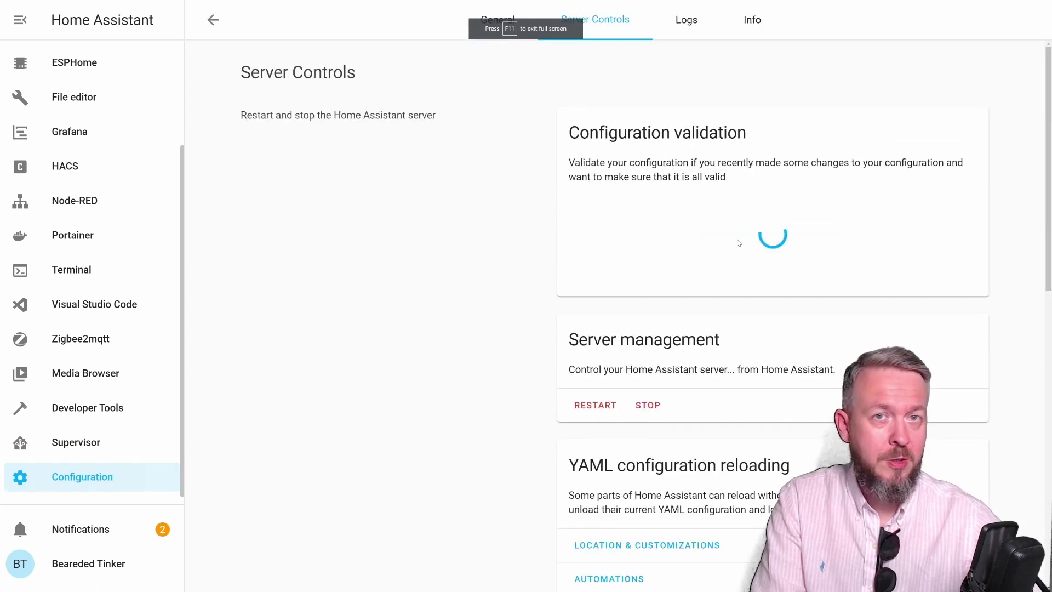
left_click(615, 412)
left_click(636, 349)
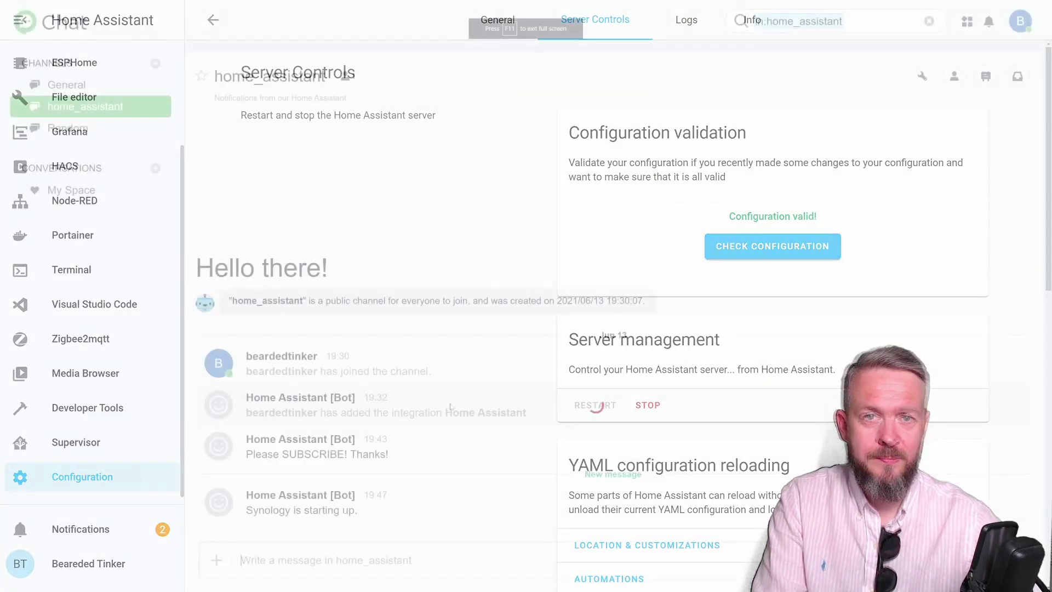